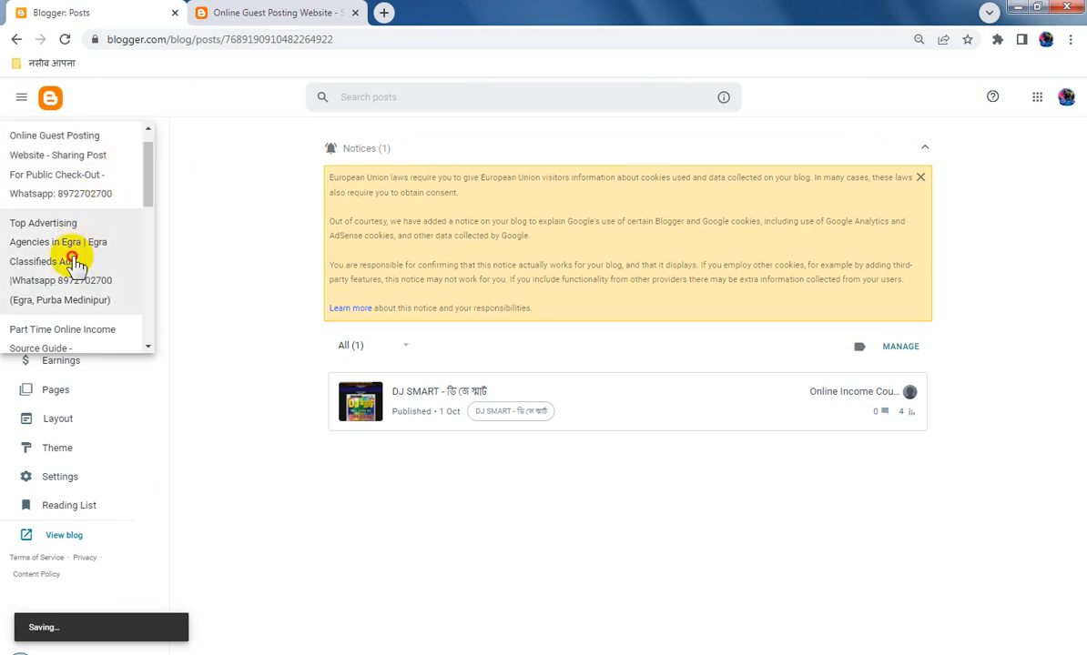
Copy the full title of the "Online Business Ads on Website" post from the Top Advertising Agencies in Egra blog
{"action": "left_click", "coordinate": [68, 259]}
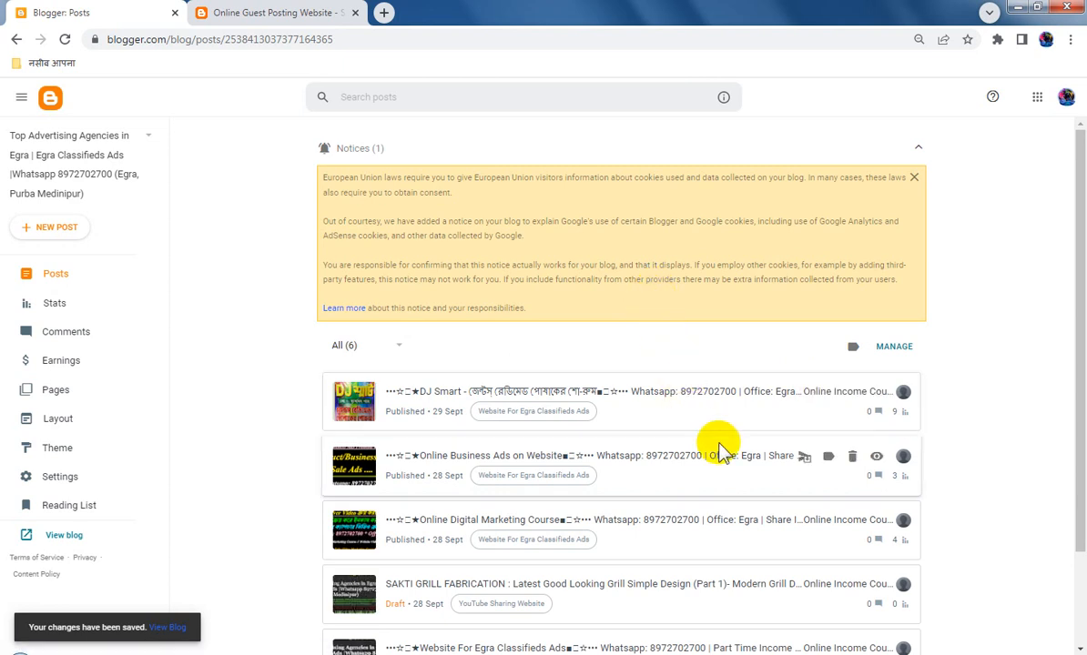
{"action": "scroll", "coordinate": [719, 451], "scroll_direction": "down", "scroll_amount": 2}
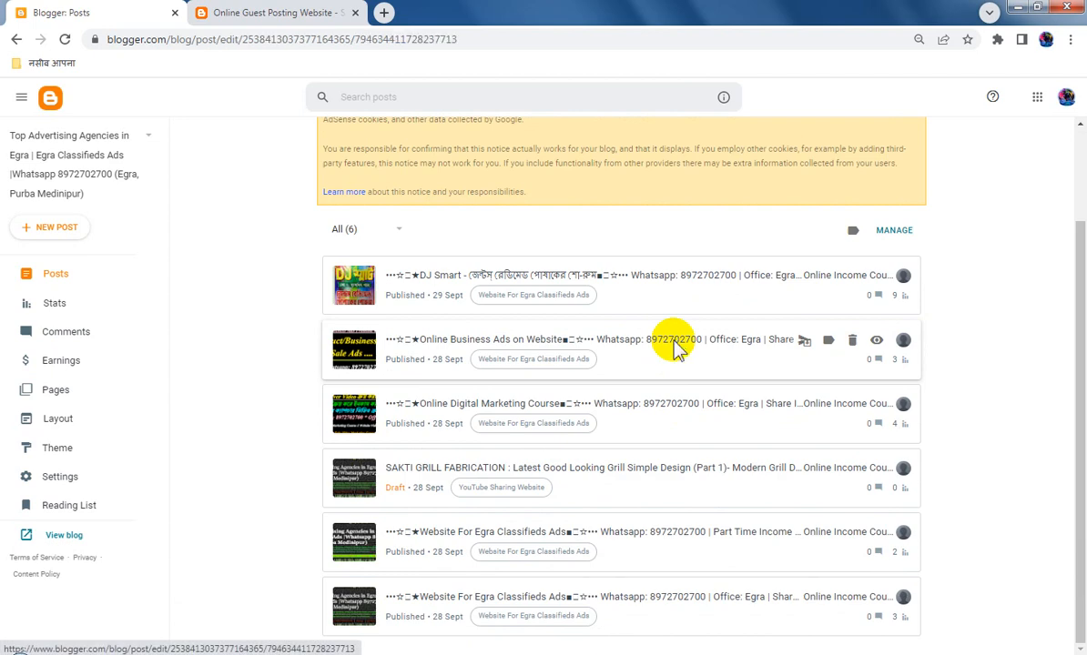
{"action": "left_click", "coordinate": [676, 351]}
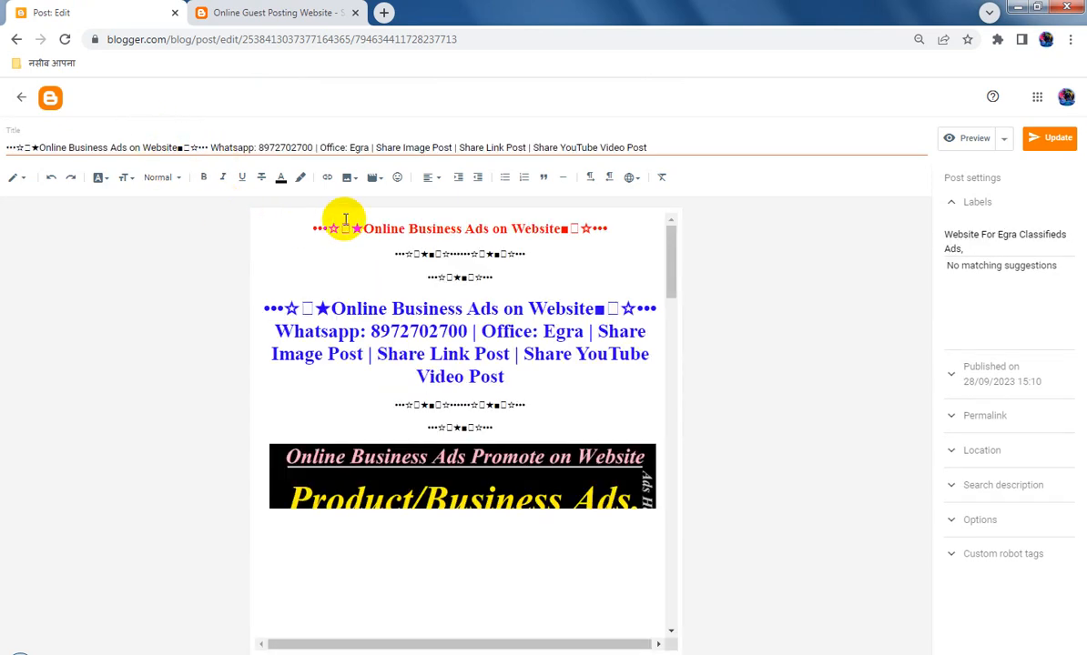
{"action": "triple_click", "coordinate": [411, 146]}
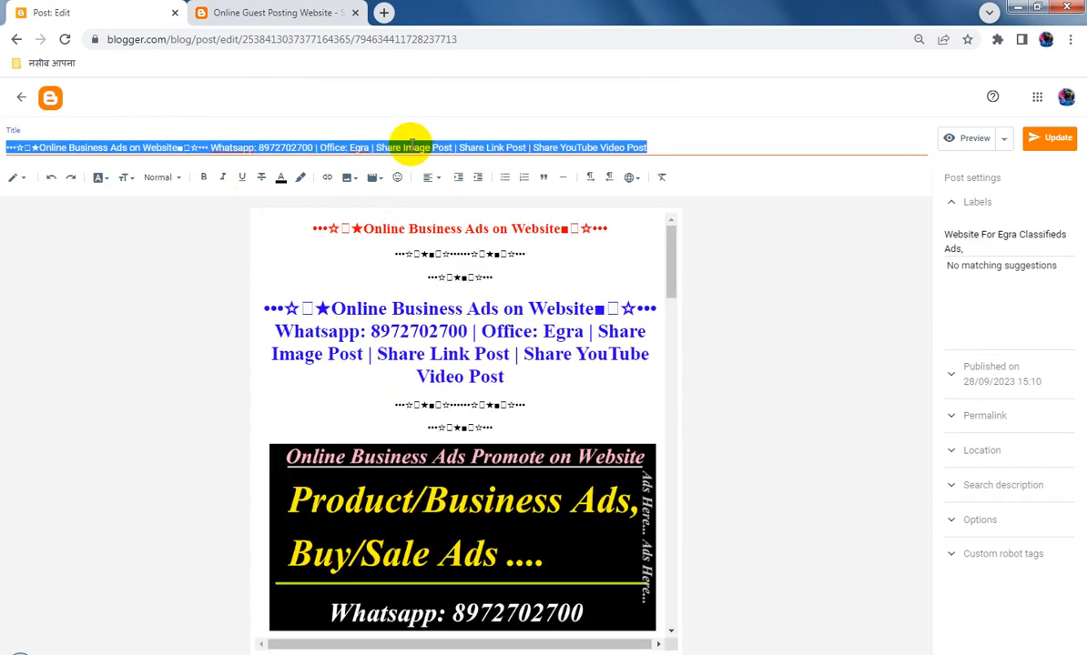
{"action": "right_click", "coordinate": [412, 144]}
{"action": "left_click", "coordinate": [440, 173]}
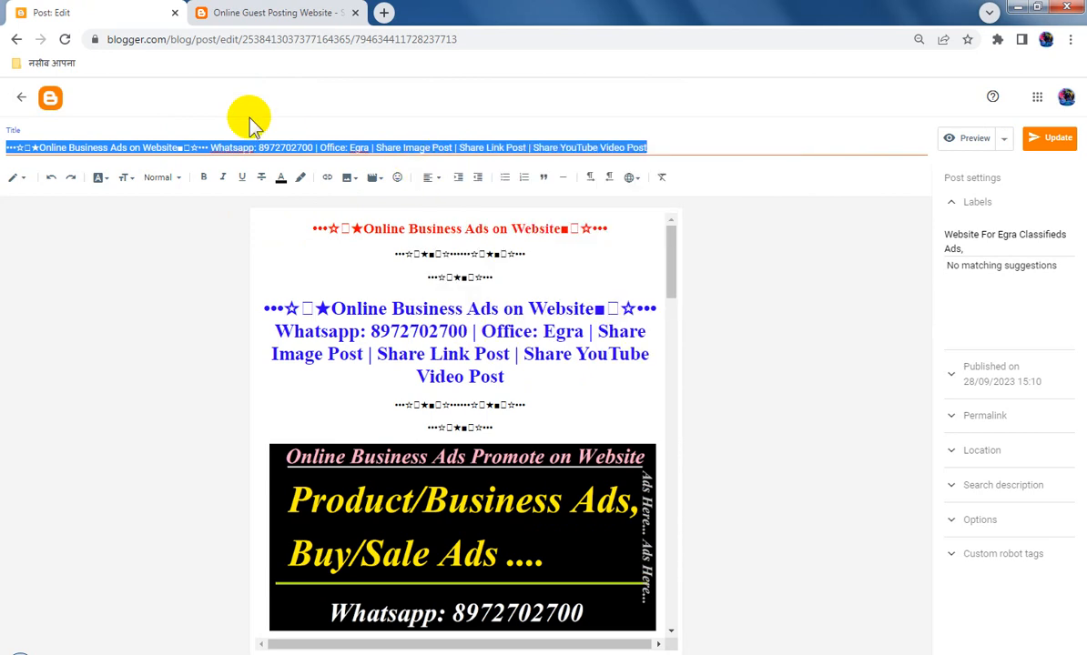
View the published "Online Business Ads on Website" post from the posts list, closing the overlay ad that covers its content
{"action": "left_click", "coordinate": [16, 40]}
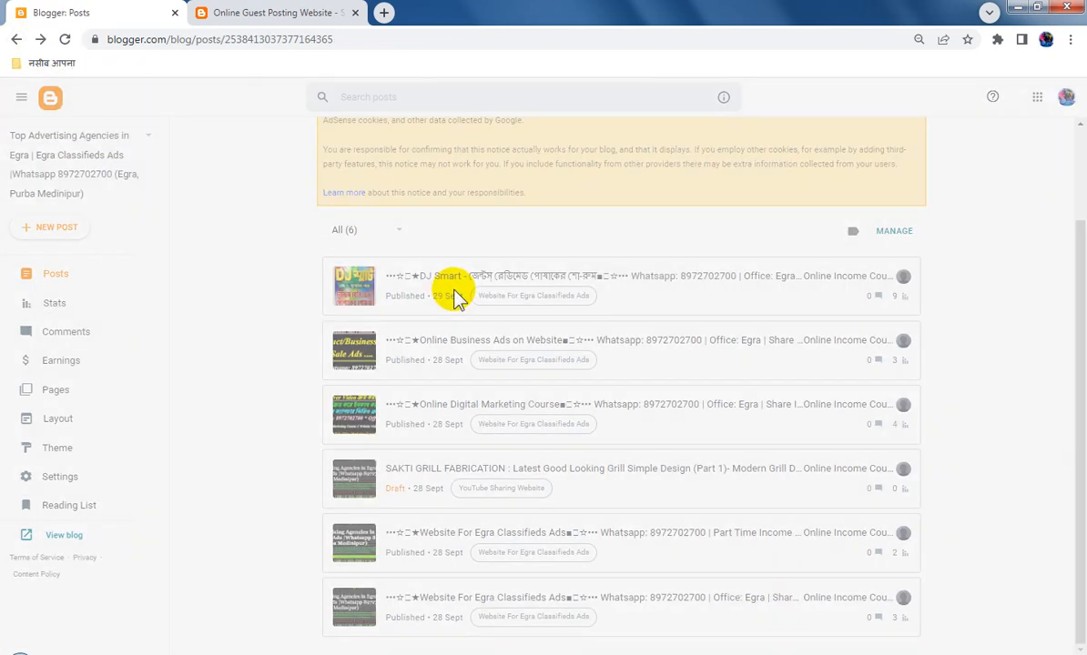
{"action": "left_click", "coordinate": [874, 341]}
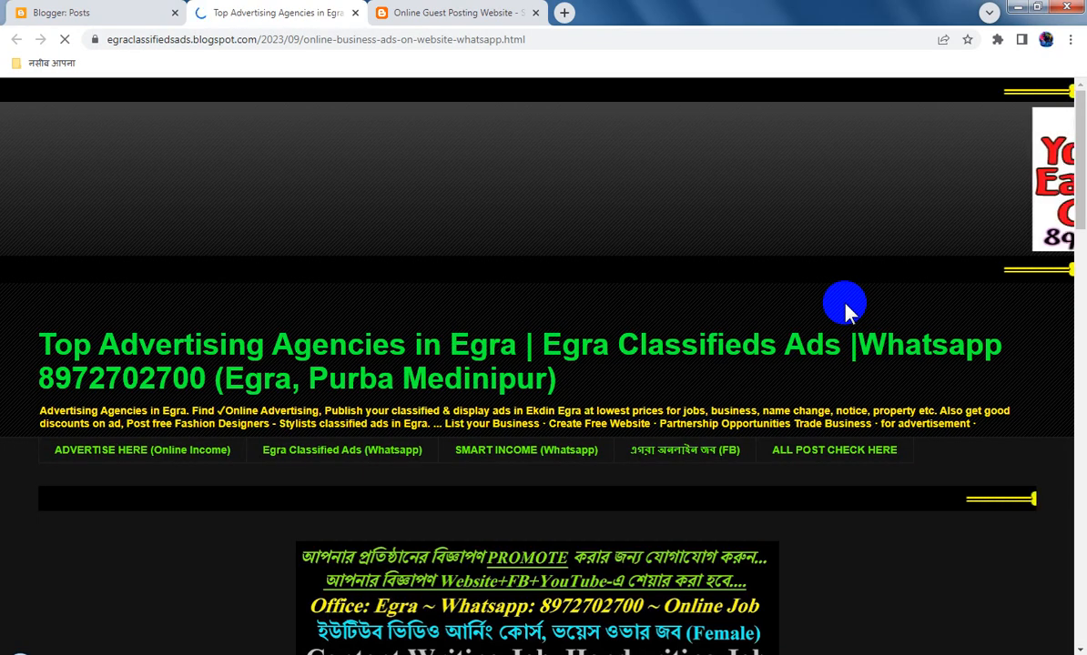
{"action": "scroll", "coordinate": [851, 400], "scroll_direction": "down", "scroll_amount": 3}
{"action": "scroll", "coordinate": [851, 400], "scroll_direction": "down", "scroll_amount": 20}
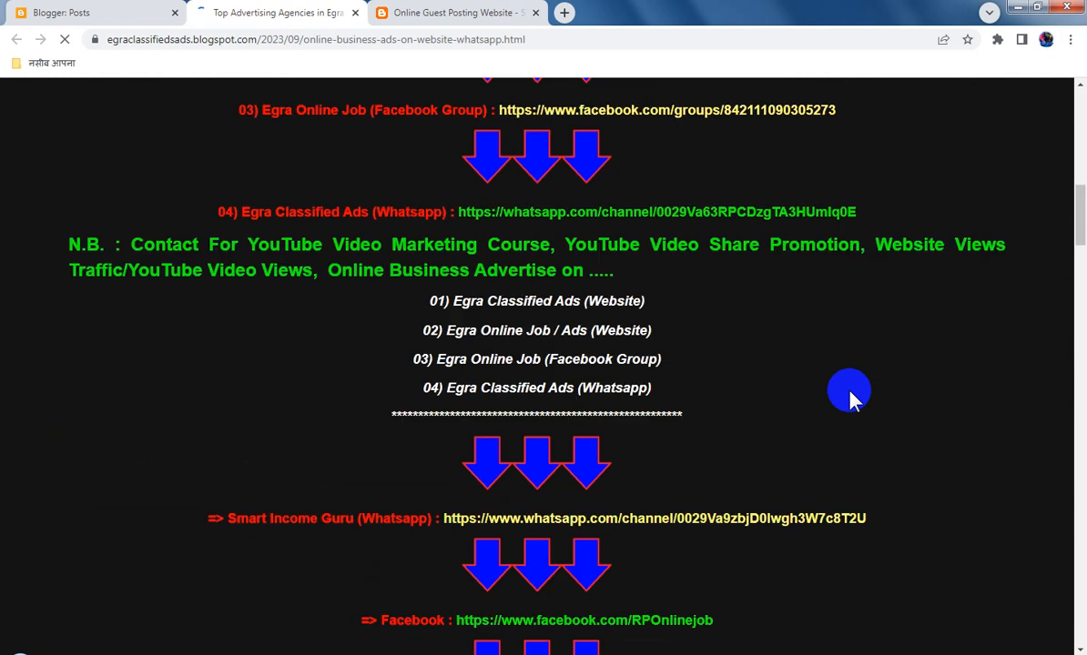
{"action": "scroll", "coordinate": [851, 401], "scroll_direction": "down", "scroll_amount": 6}
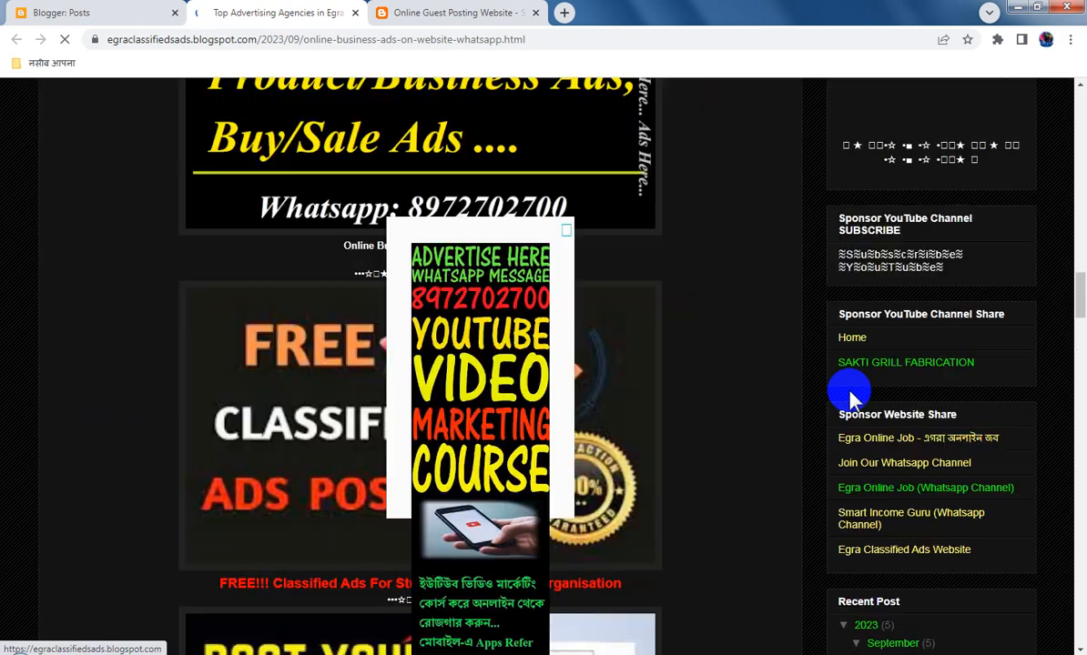
{"action": "left_click", "coordinate": [565, 232]}
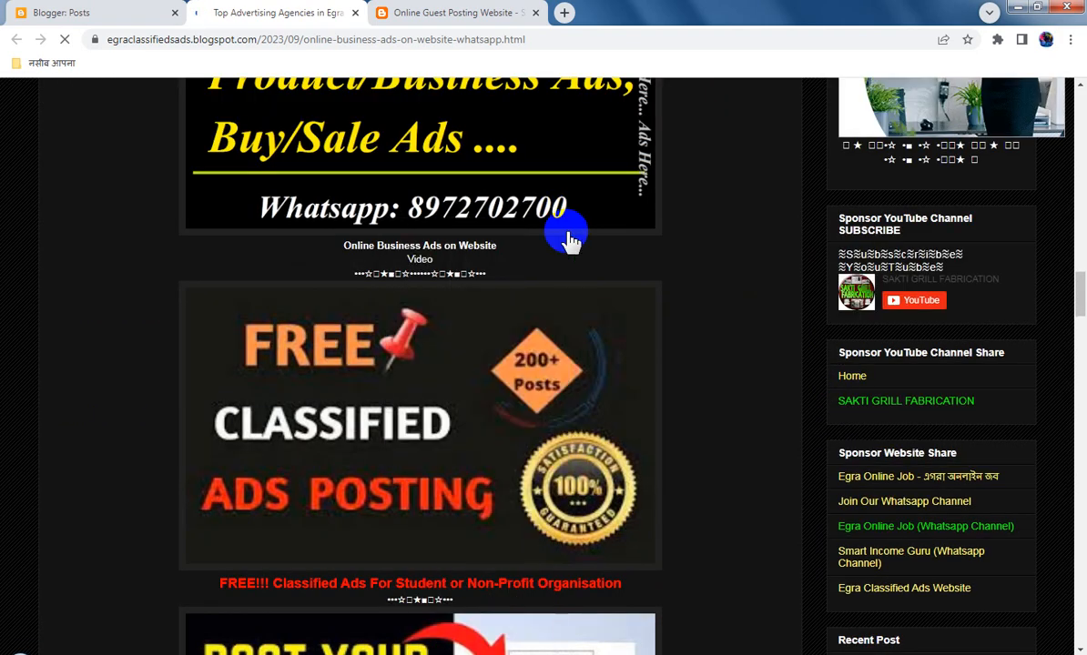
{"action": "scroll", "coordinate": [798, 283], "scroll_direction": "up", "scroll_amount": 2}
{"action": "scroll", "coordinate": [799, 282], "scroll_direction": "up", "scroll_amount": 2}
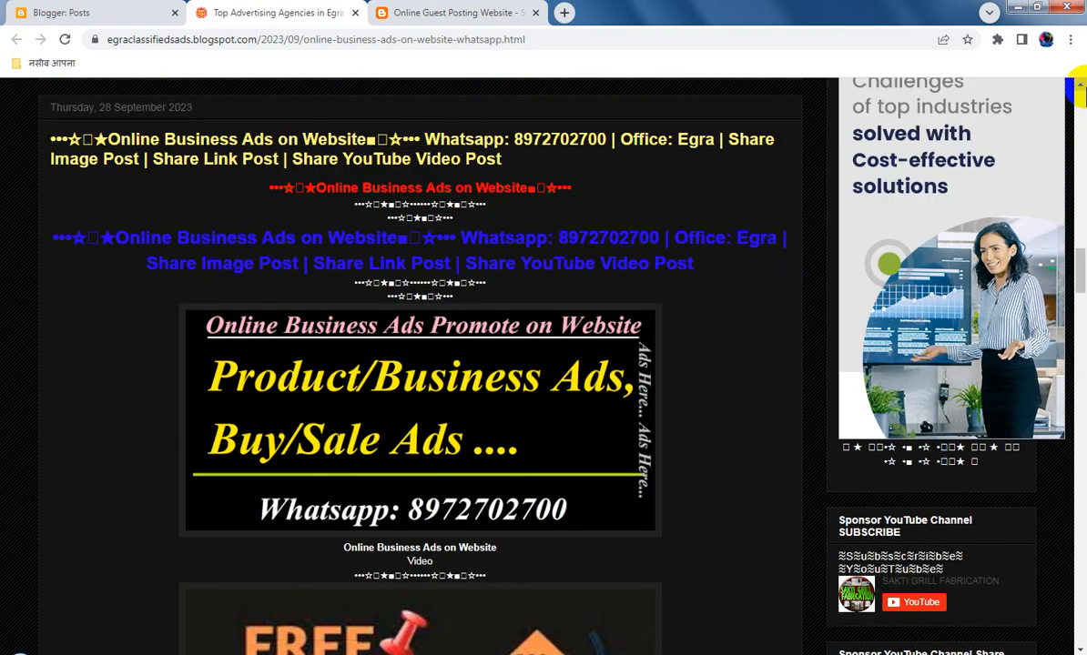
Switch to the Online Guest Posting Website blog in Blogger and create a new post
{"action": "left_click", "coordinate": [129, 12]}
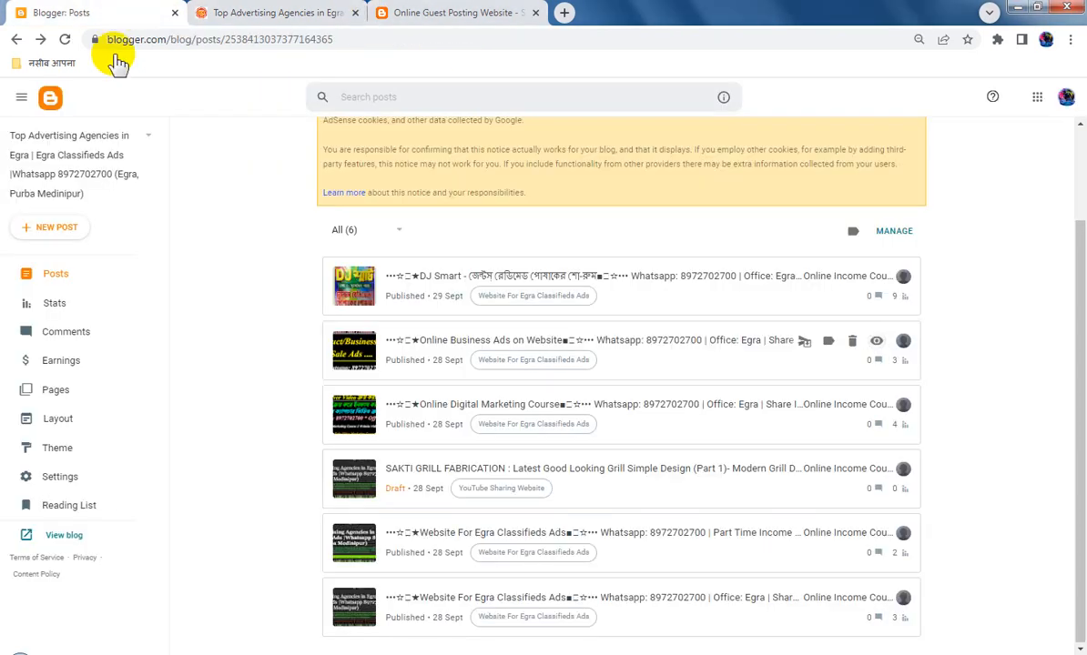
{"action": "left_click", "coordinate": [91, 146]}
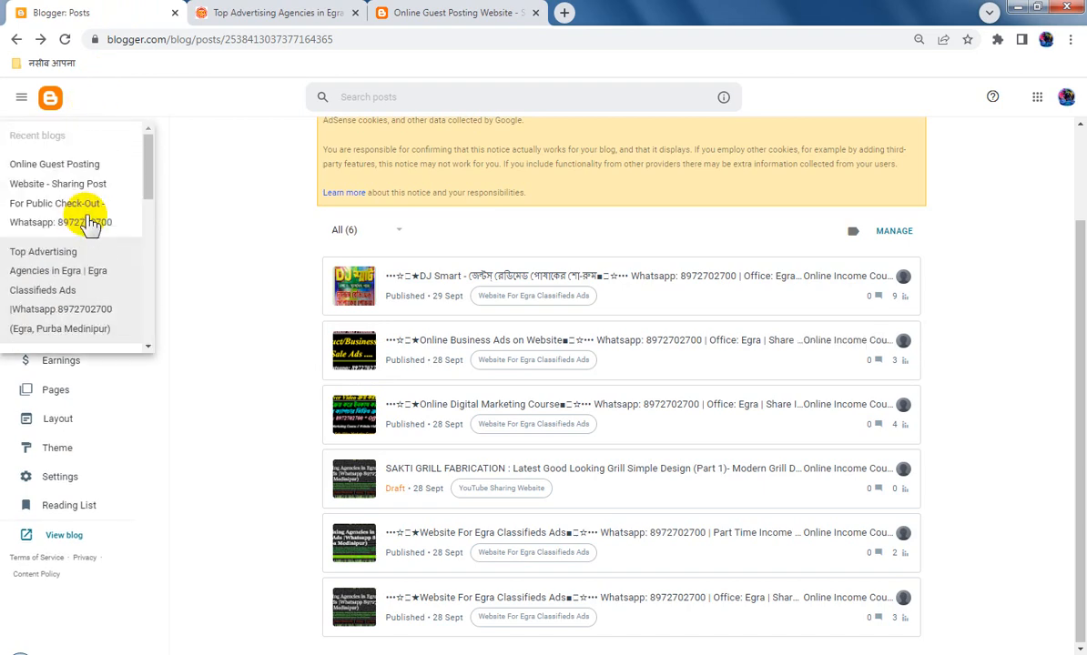
{"action": "left_click", "coordinate": [91, 189]}
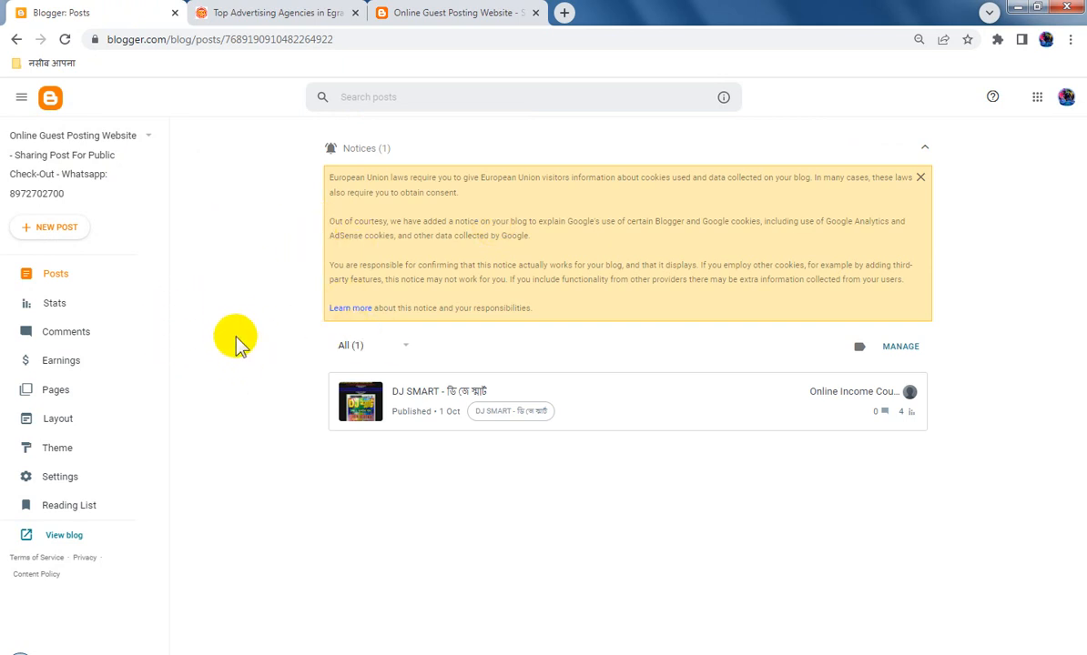
{"action": "left_click", "coordinate": [80, 232]}
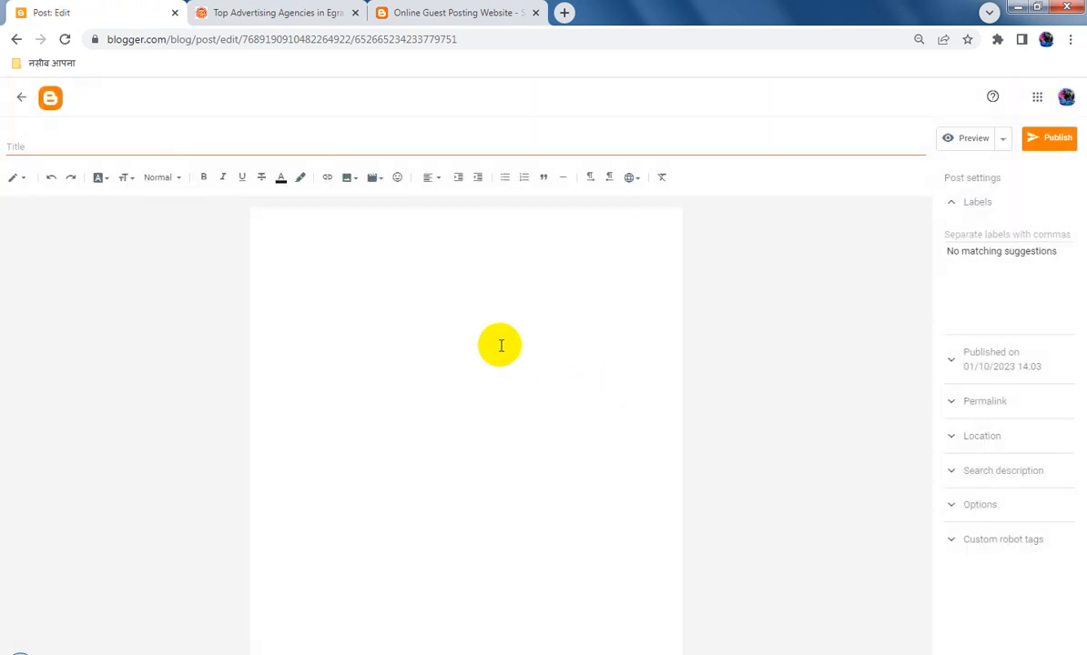
Center-align the new post's body and paste the copied "Online Business Ads on Website" title as the post title
{"action": "left_click", "coordinate": [496, 251]}
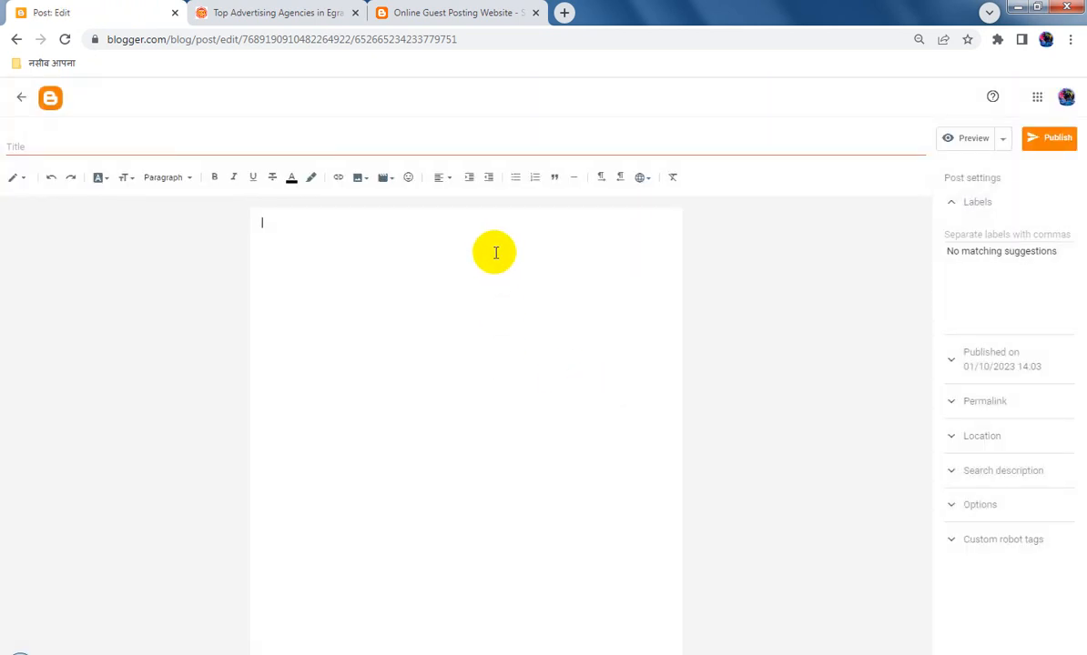
{"action": "left_click", "coordinate": [443, 176]}
{"action": "left_click", "coordinate": [467, 211]}
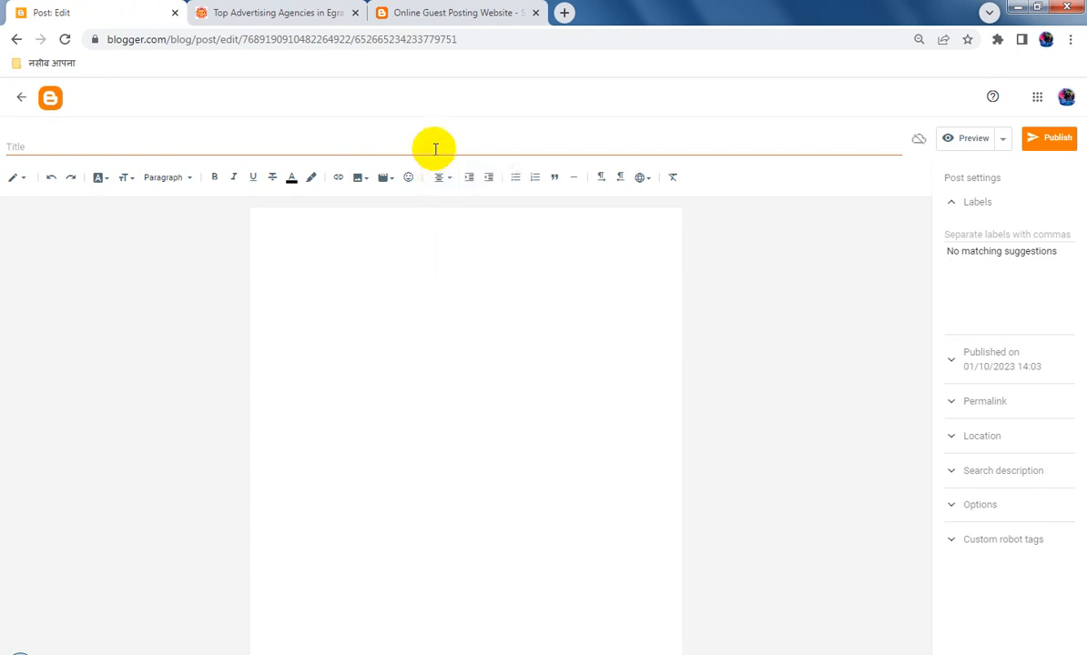
{"action": "key", "text": "ctrl+v"}
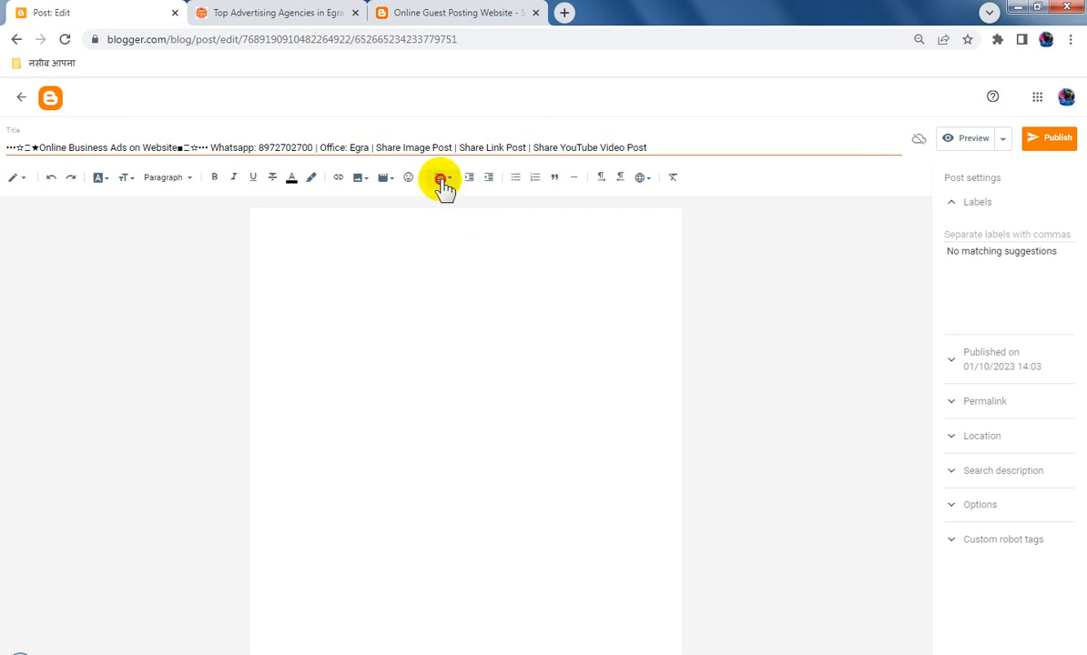
{"action": "left_click", "coordinate": [443, 179]}
{"action": "left_click", "coordinate": [445, 185]}
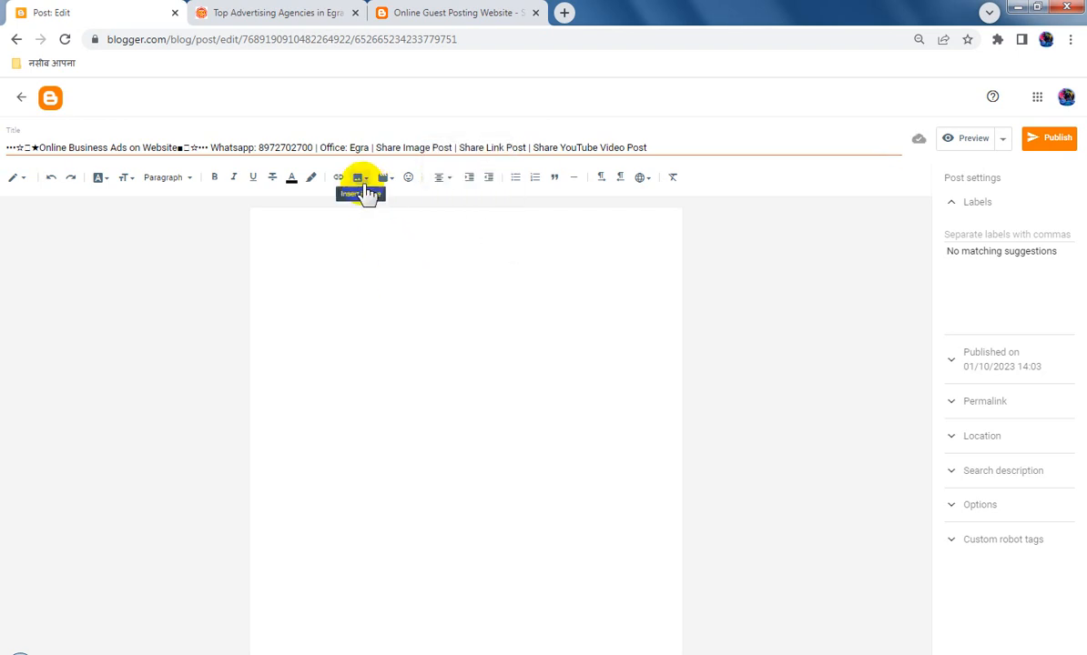
Upload the image Screenshot_82.jpg from the computer and insert it into the post body
{"action": "left_click", "coordinate": [363, 182]}
{"action": "left_click", "coordinate": [465, 215]}
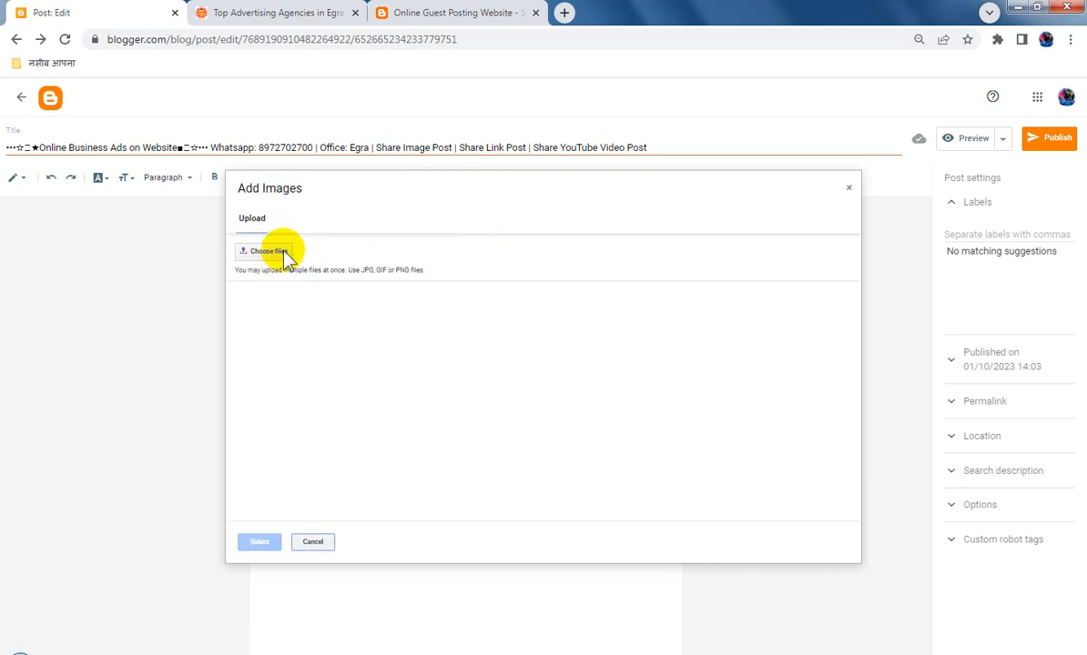
{"action": "left_click", "coordinate": [285, 258]}
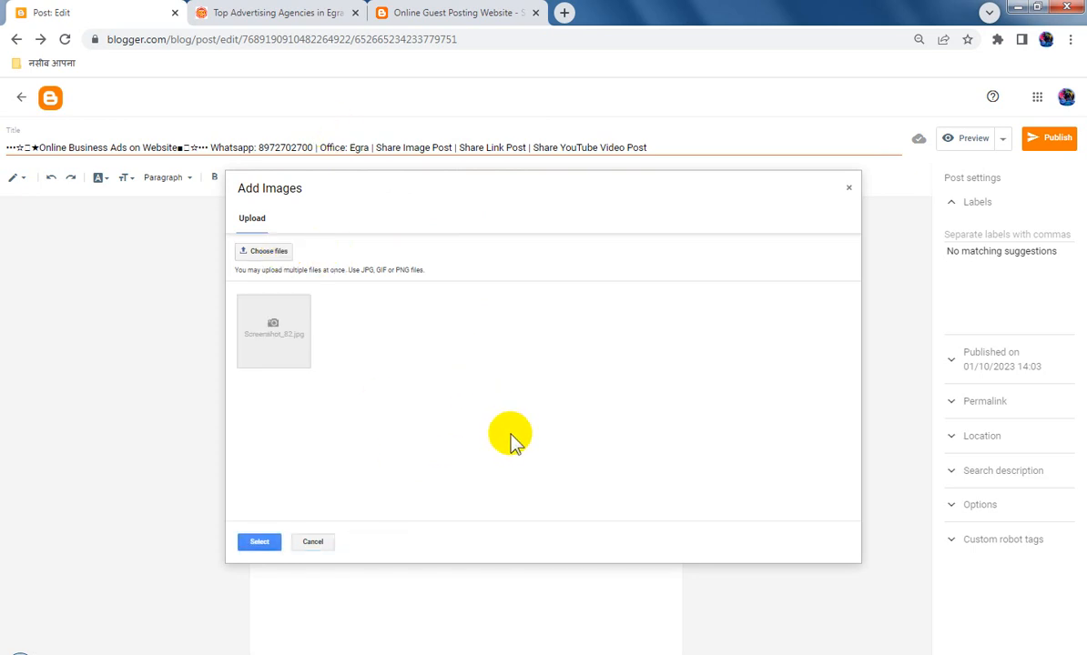
{"action": "left_click", "coordinate": [305, 351]}
{"action": "left_click", "coordinate": [259, 541]}
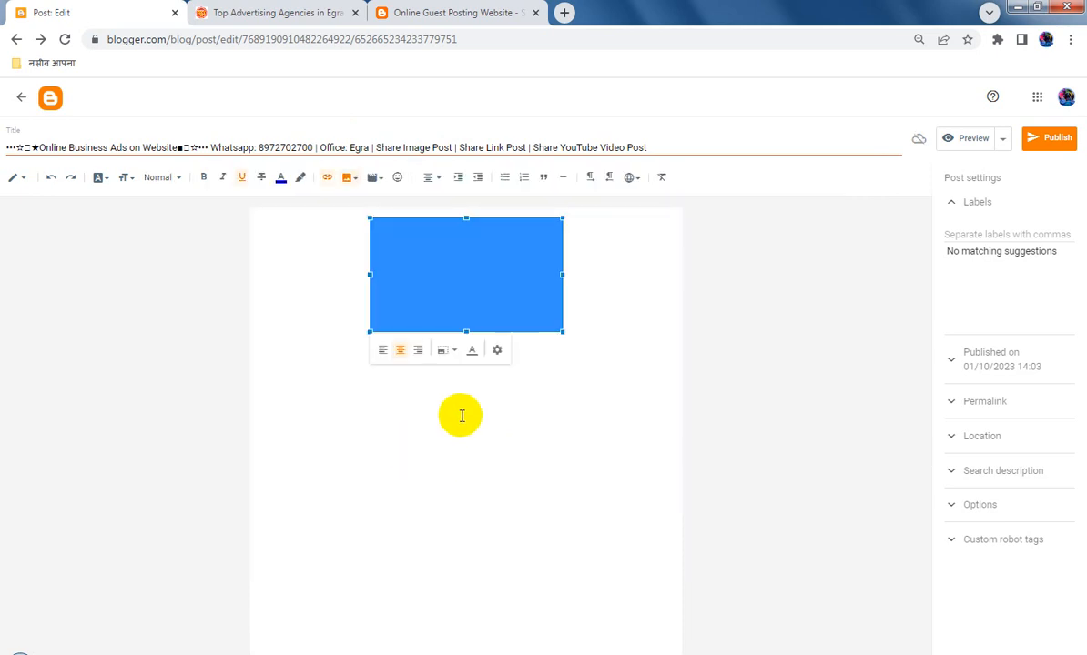
Set both the inserted image's alt text and title text to the copied post title
{"action": "left_click", "coordinate": [497, 351]}
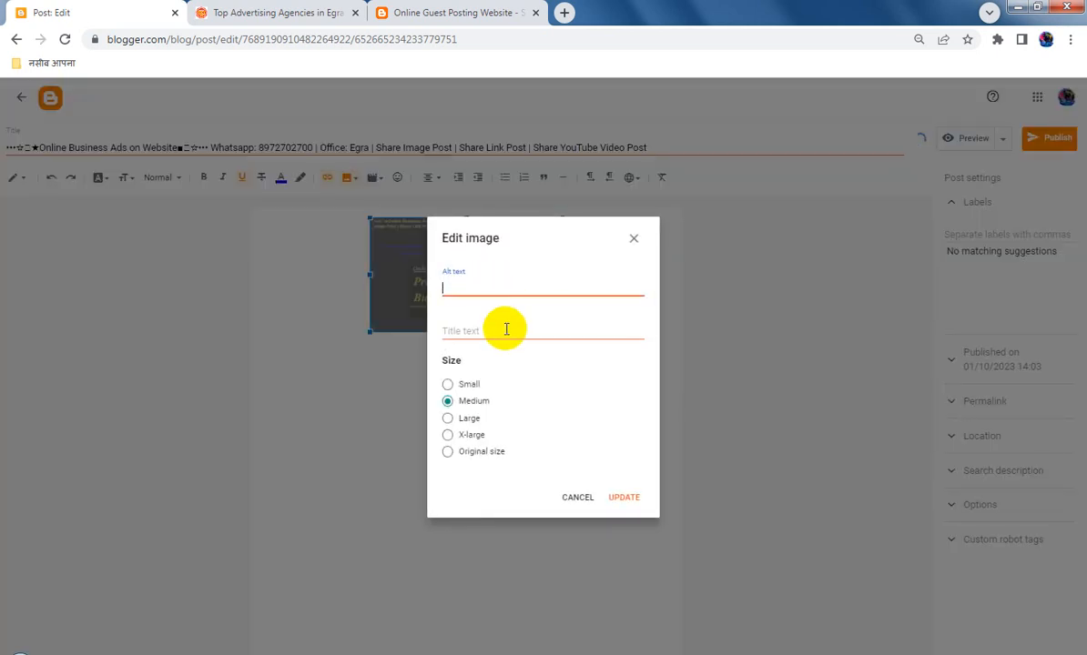
{"action": "key", "text": "ctrl+v"}
{"action": "left_click", "coordinate": [505, 330]}
{"action": "key", "text": "ctrl+v"}
{"action": "left_click", "coordinate": [627, 497]}
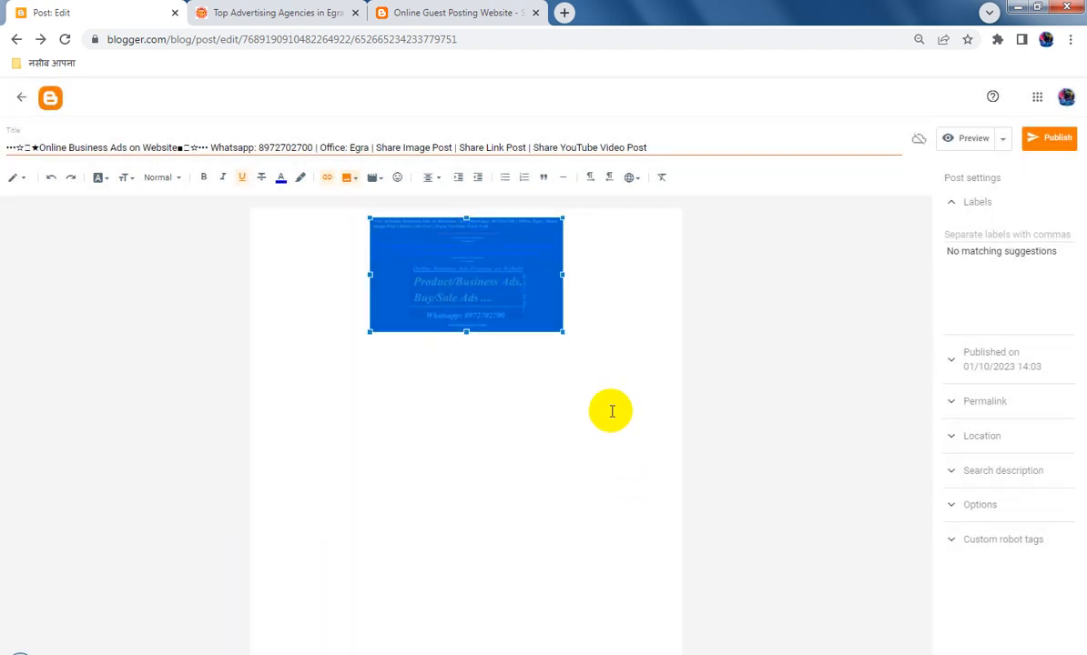
Add the existing DJ SMART label to the post
{"action": "left_click", "coordinate": [976, 237]}
{"action": "left_click", "coordinate": [982, 262]}
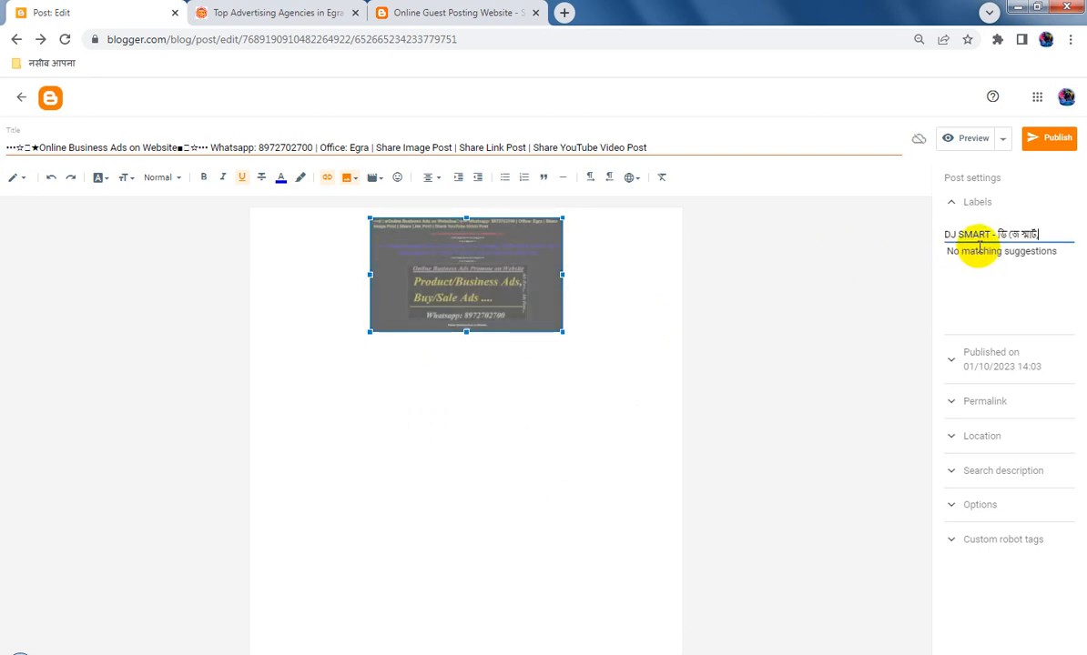
{"action": "left_click_drag", "start_coordinate": [1030, 234], "coordinate": [813, 241]}
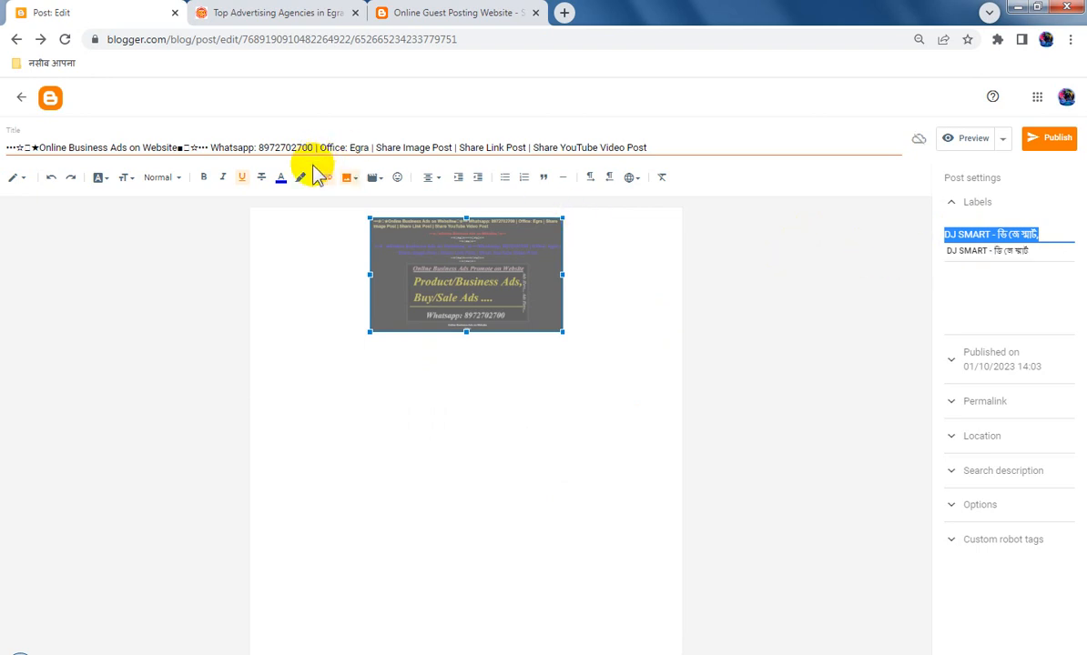
{"action": "left_click", "coordinate": [581, 269]}
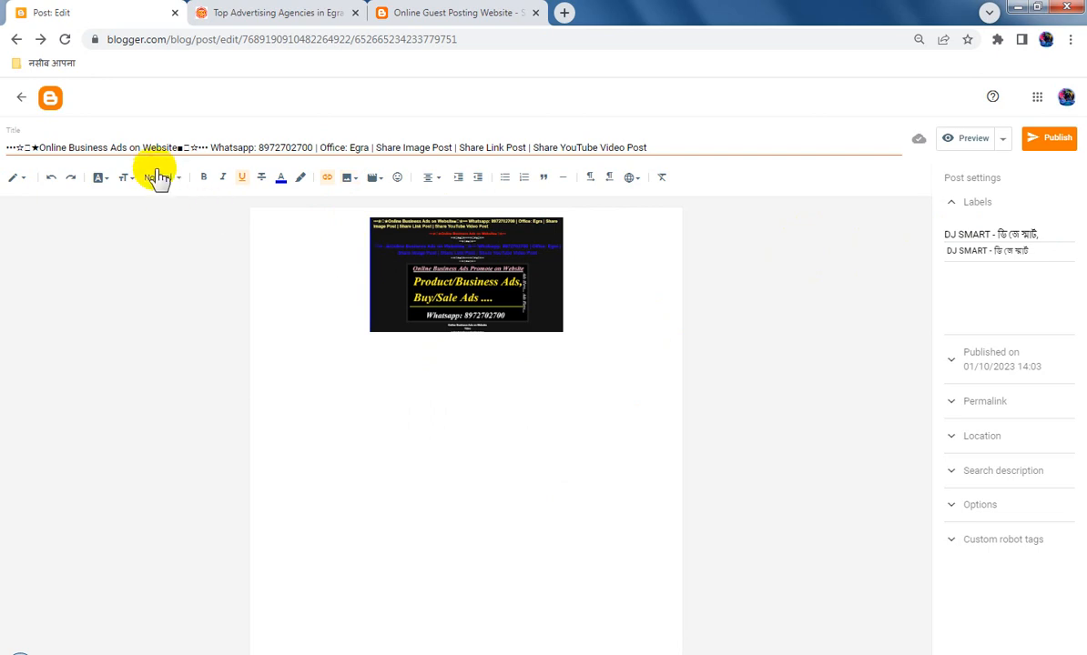
Replace the post's label with "Online Business Ads on Website", copied from the post title
{"action": "left_click_drag", "start_coordinate": [39, 148], "coordinate": [174, 148]}
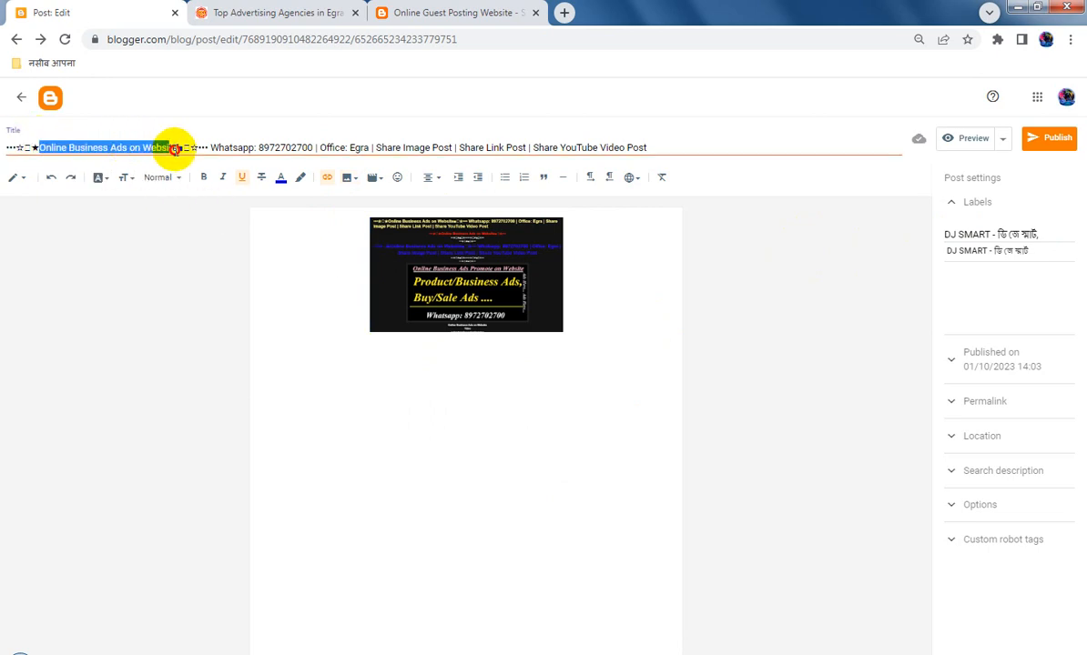
{"action": "left_click", "coordinate": [241, 178]}
{"action": "triple_click", "coordinate": [993, 234]}
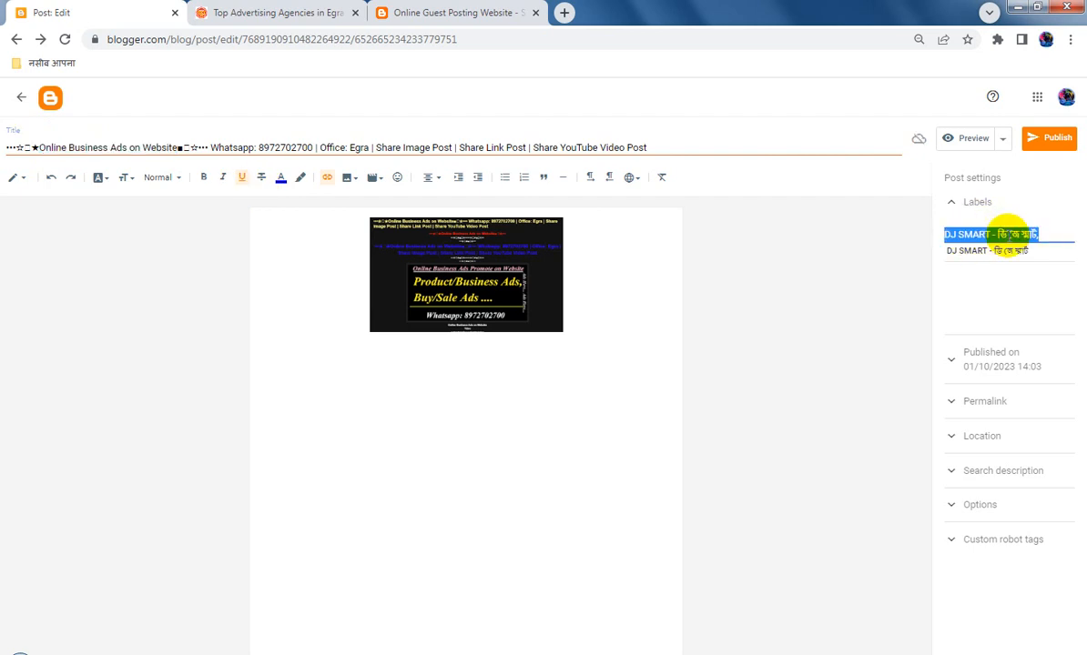
{"action": "type", "text": "Online Business Ads on Website"}
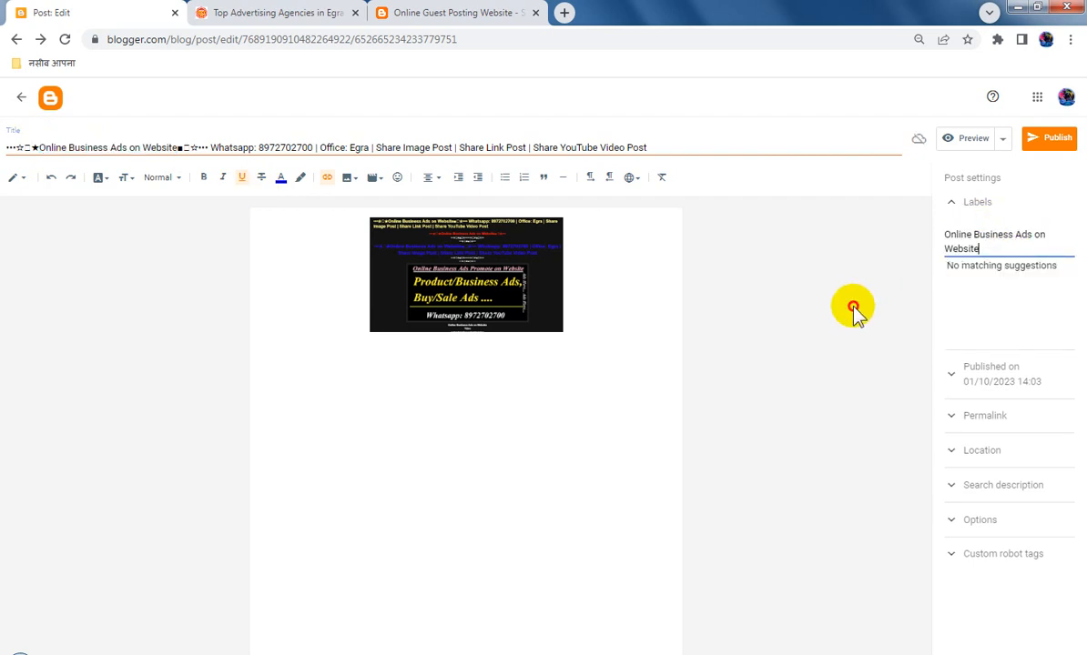
Copy the full post title into the post's search description
{"action": "triple_click", "coordinate": [420, 148]}
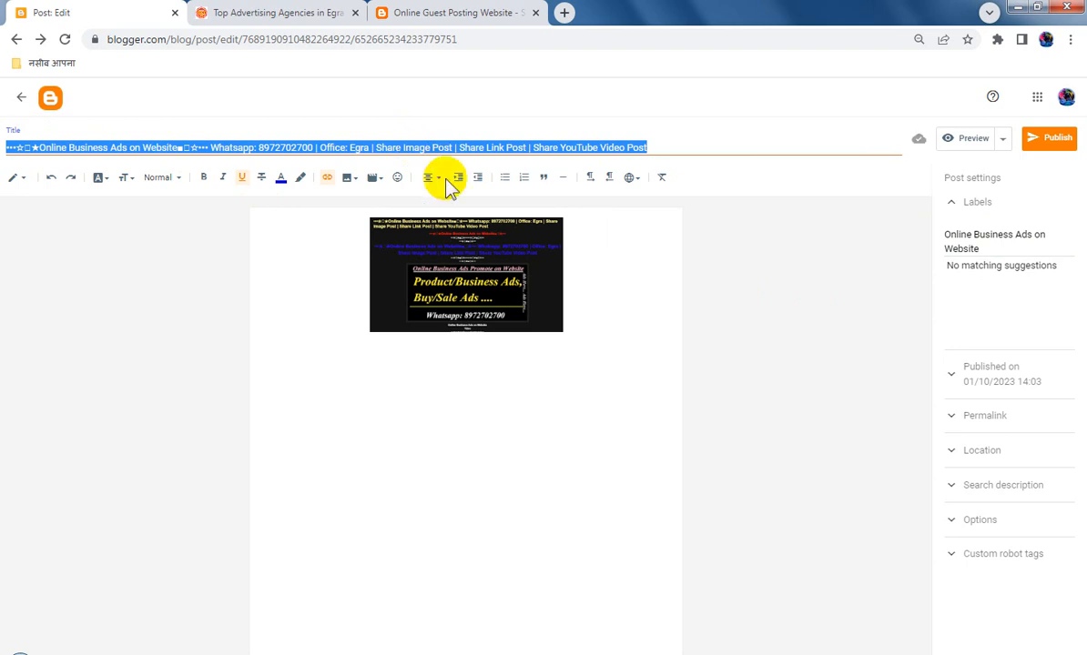
{"action": "left_click", "coordinate": [1015, 487]}
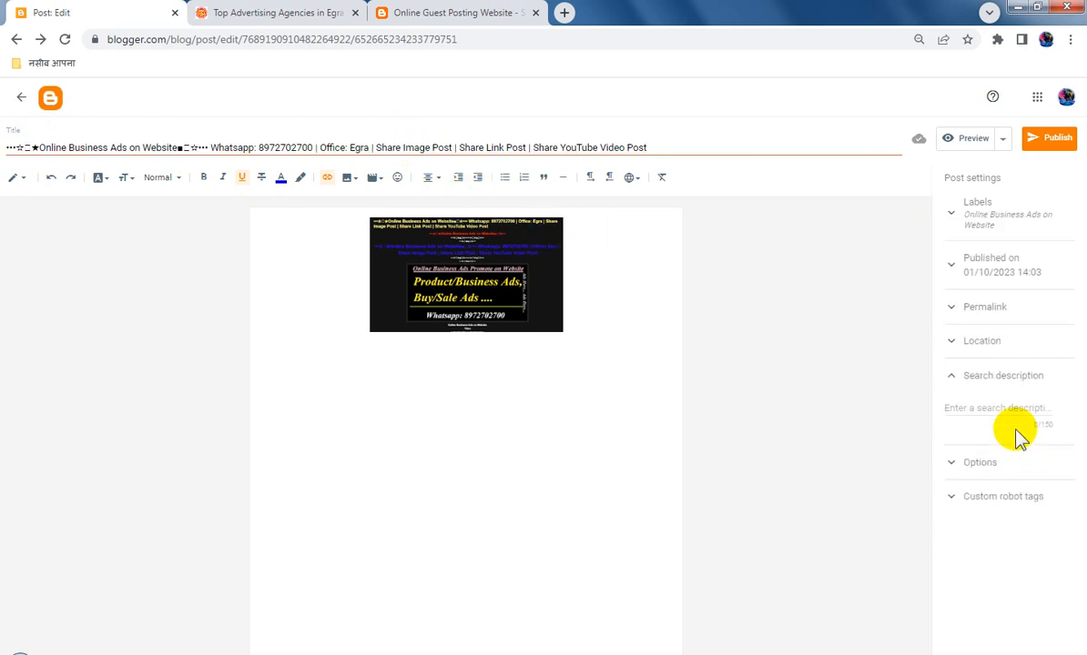
{"action": "left_click", "coordinate": [1018, 422]}
{"action": "key", "text": "ctrl+v"}
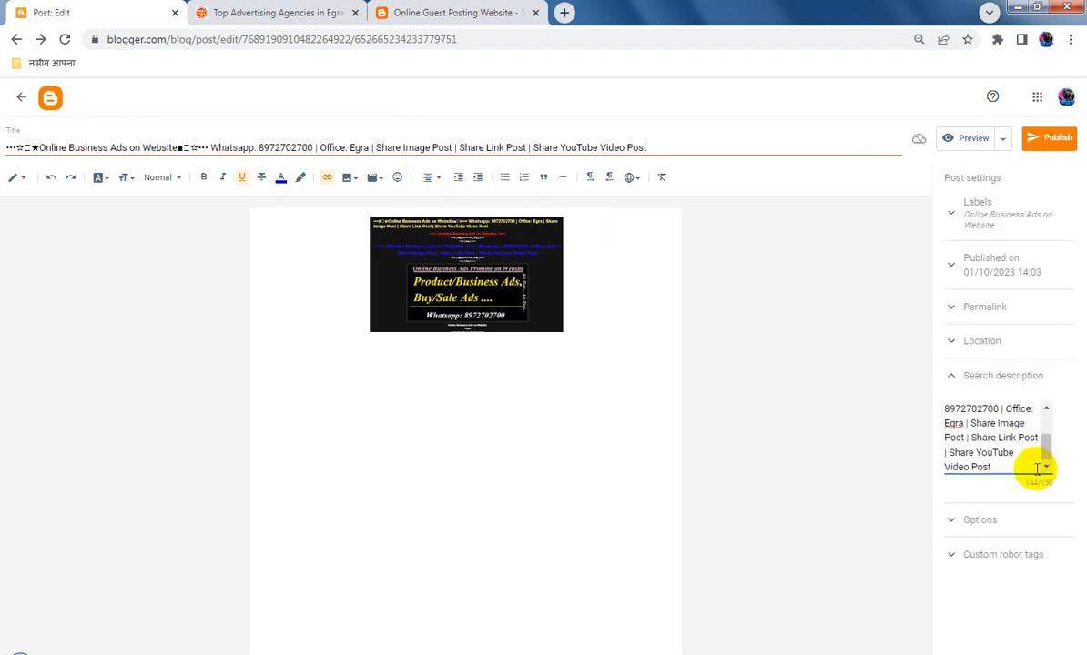
Enable the "all" and "noodp" custom robot tags for the post in place of the default setting
{"action": "left_click", "coordinate": [1005, 520]}
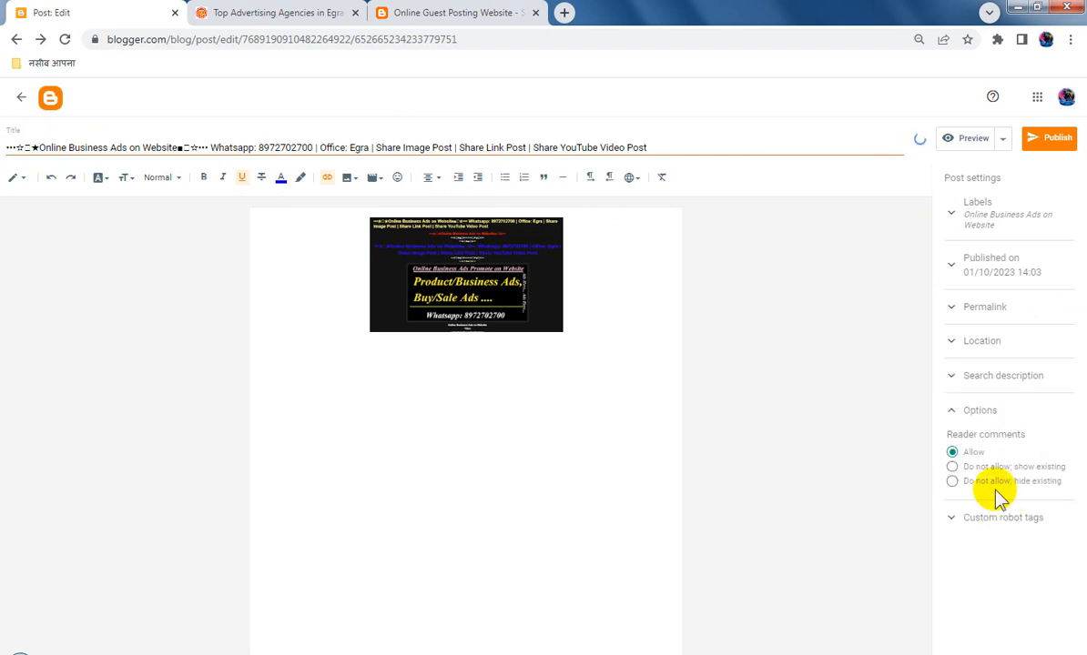
{"action": "left_click", "coordinate": [1004, 517]}
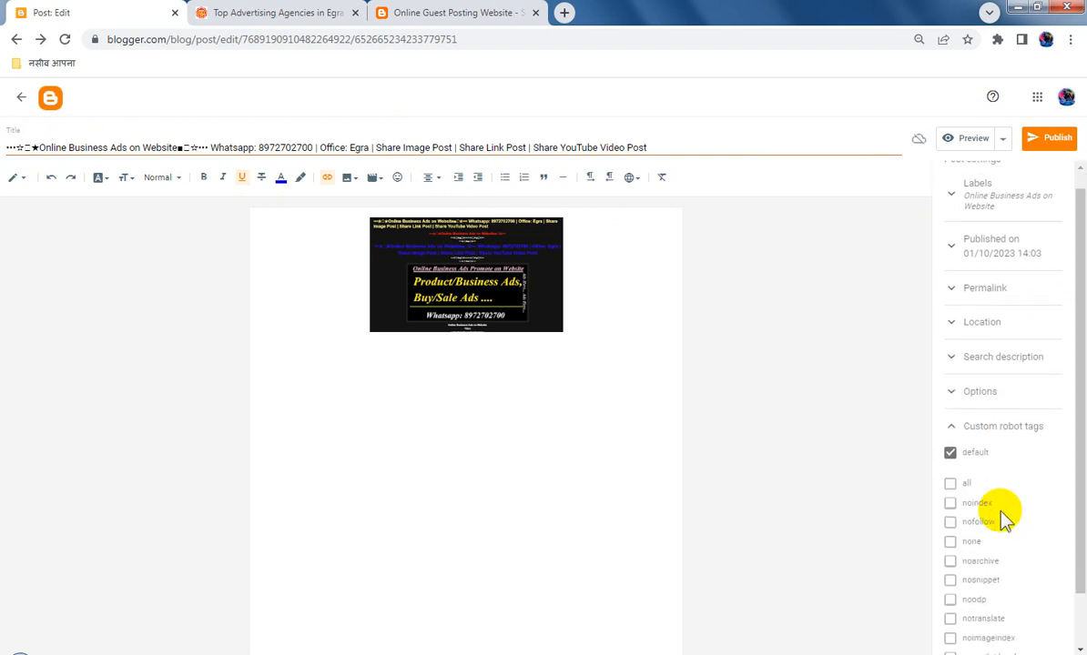
{"action": "left_click", "coordinate": [952, 422]}
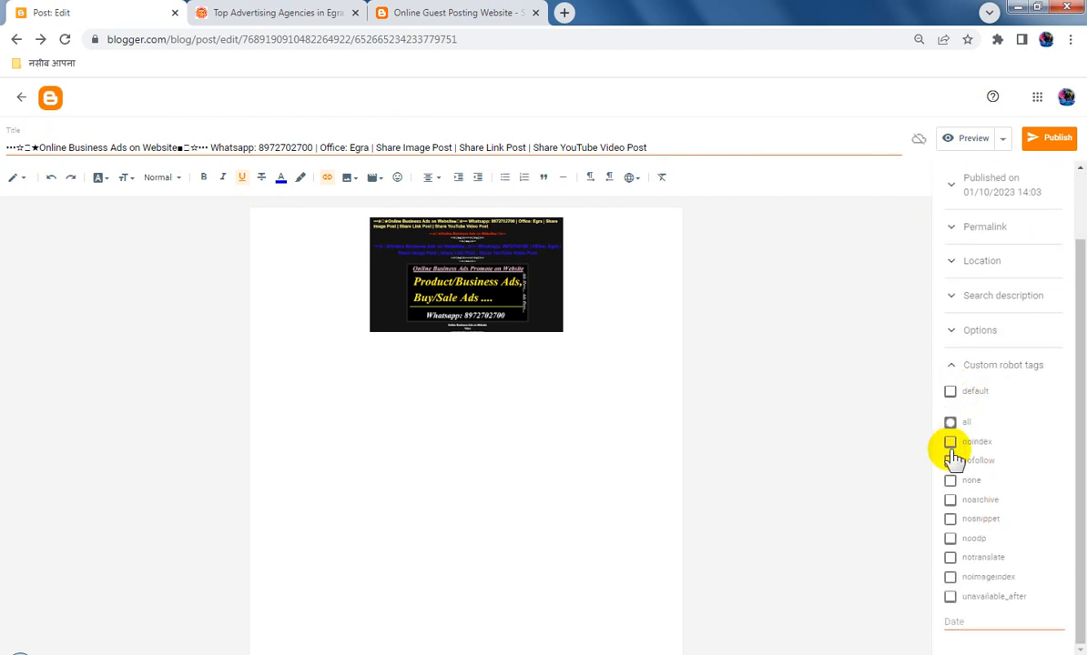
{"action": "left_click", "coordinate": [951, 542]}
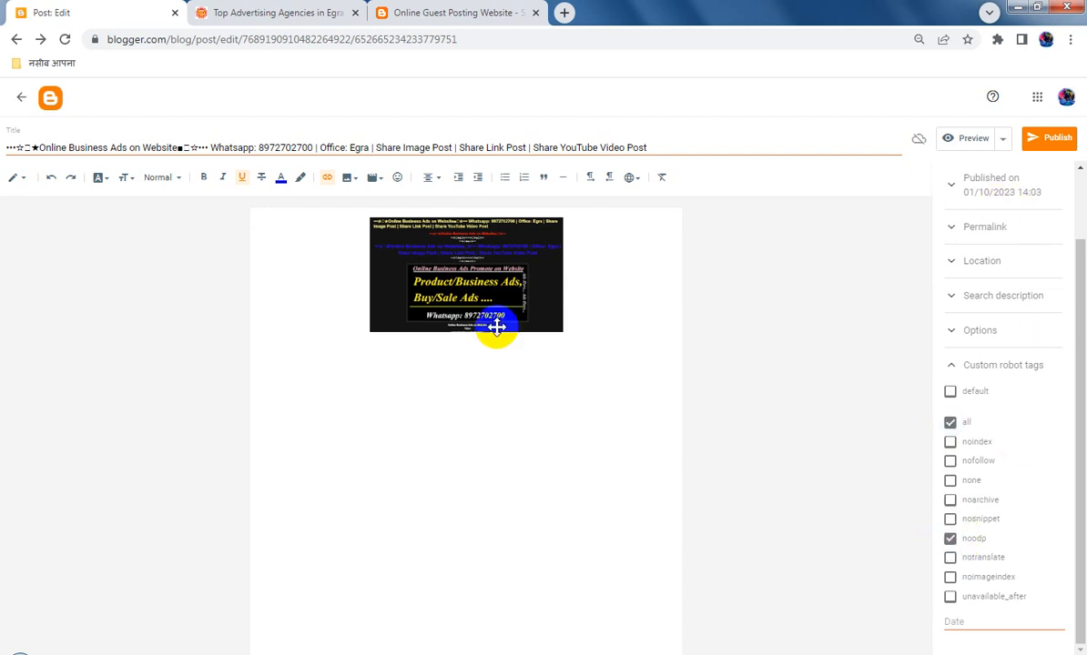
Set the post image's size to X-large and publish the post to the blog
{"action": "left_click", "coordinate": [500, 267]}
{"action": "left_click", "coordinate": [497, 351]}
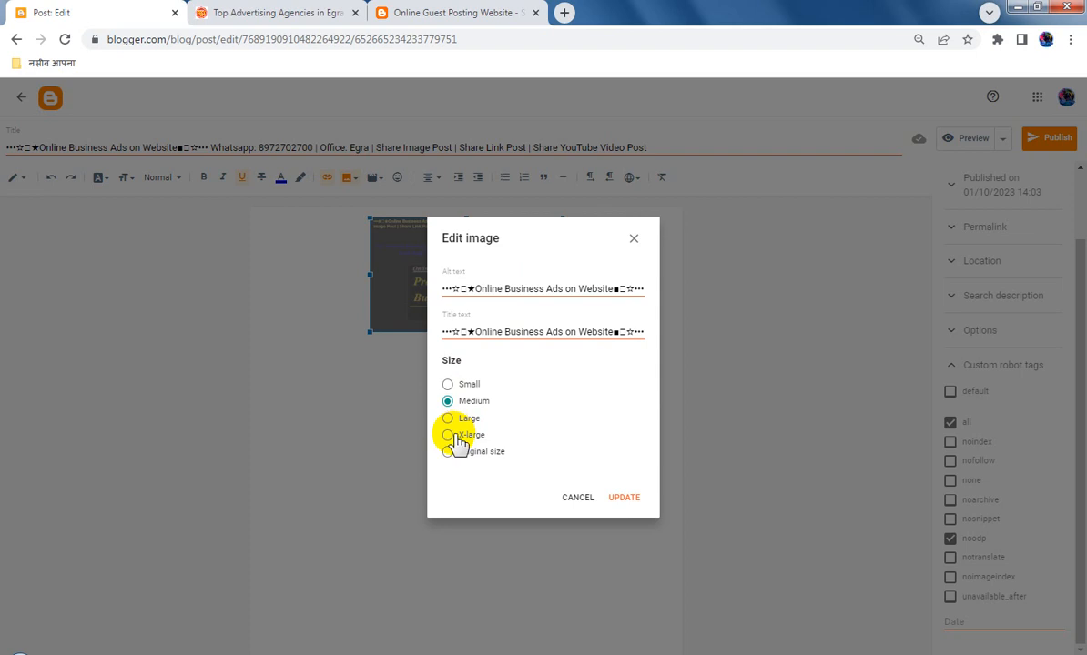
{"action": "left_click", "coordinate": [449, 435]}
{"action": "left_click", "coordinate": [636, 500]}
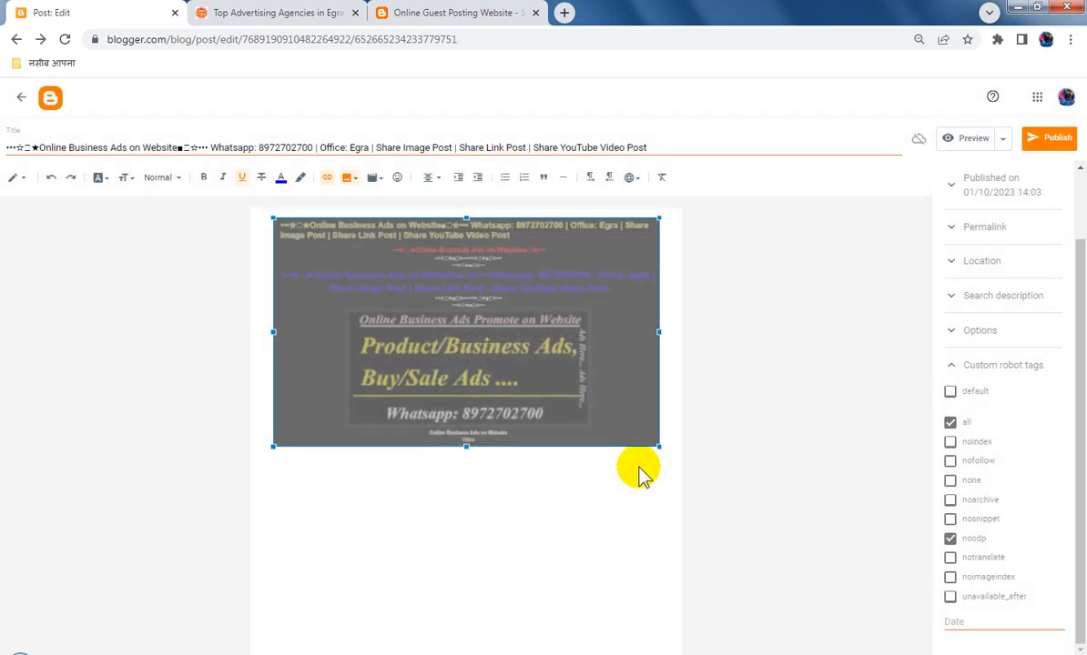
{"action": "left_click", "coordinate": [1054, 143]}
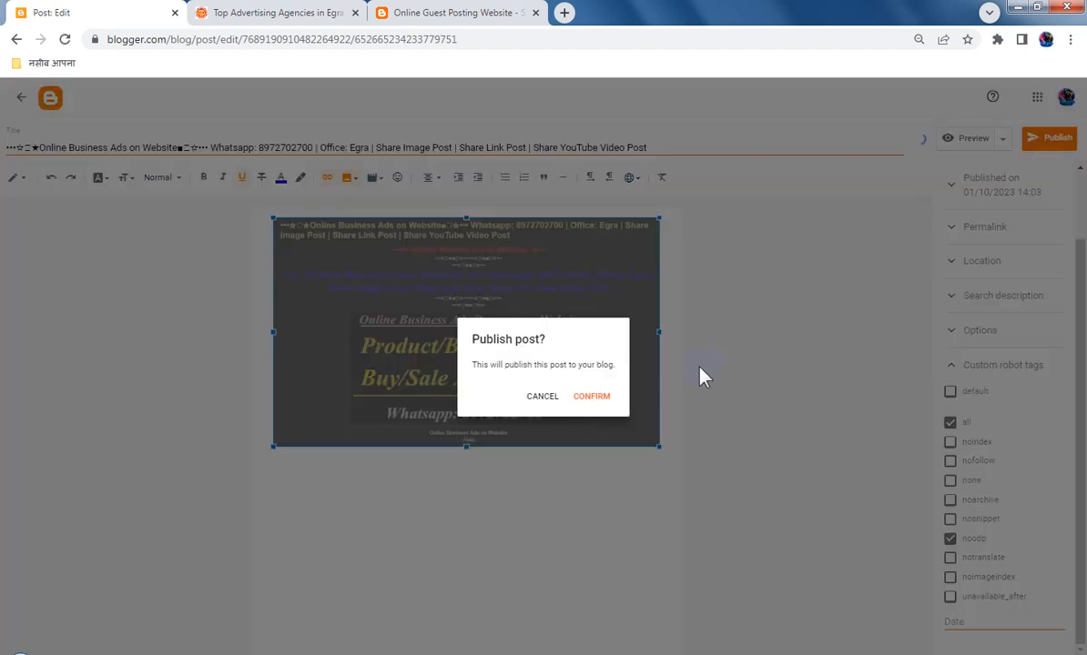
{"action": "left_click", "coordinate": [593, 396]}
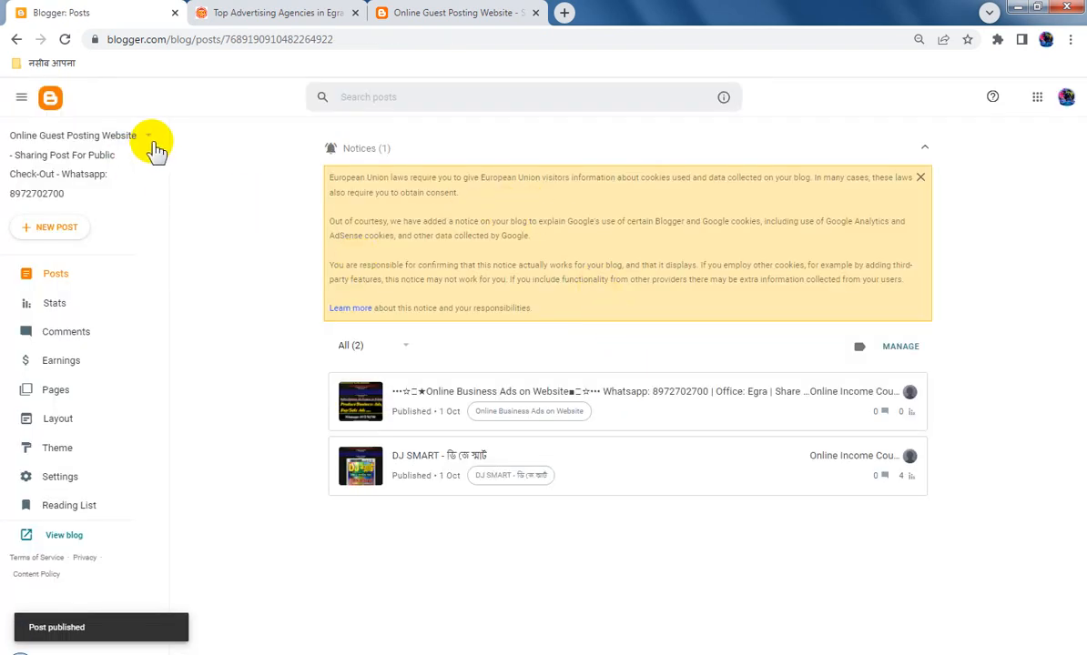
Switch to the Top Advertising Agencies in Egra blog and copy the link address of its published Online Business Ads on Website post
{"action": "left_click", "coordinate": [128, 141]}
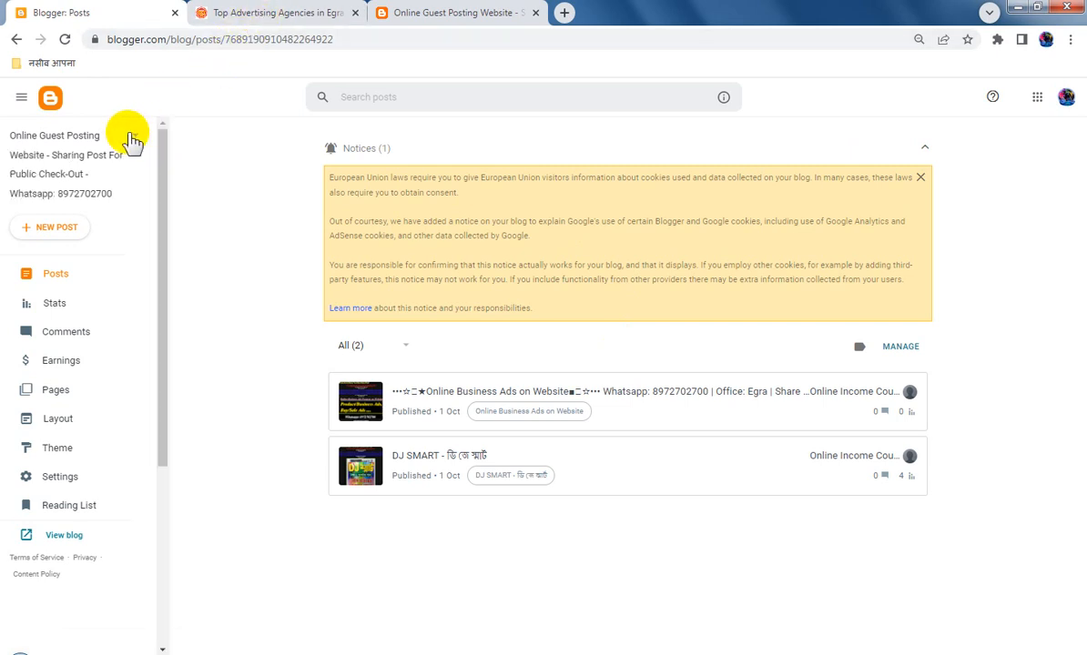
{"action": "left_click", "coordinate": [86, 244]}
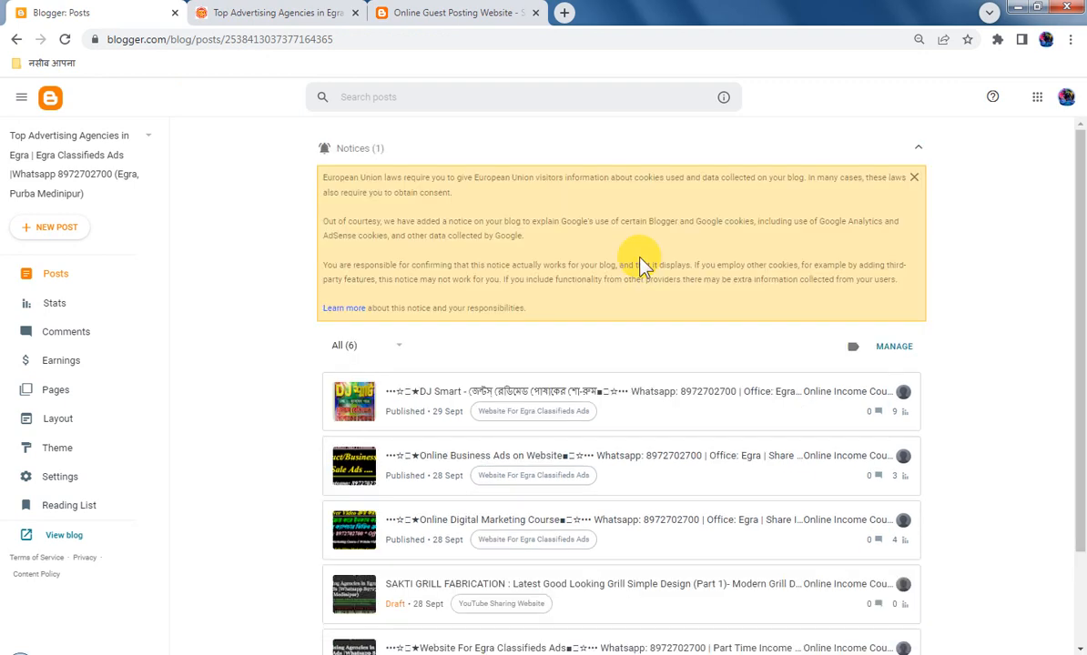
{"action": "left_click", "coordinate": [613, 455]}
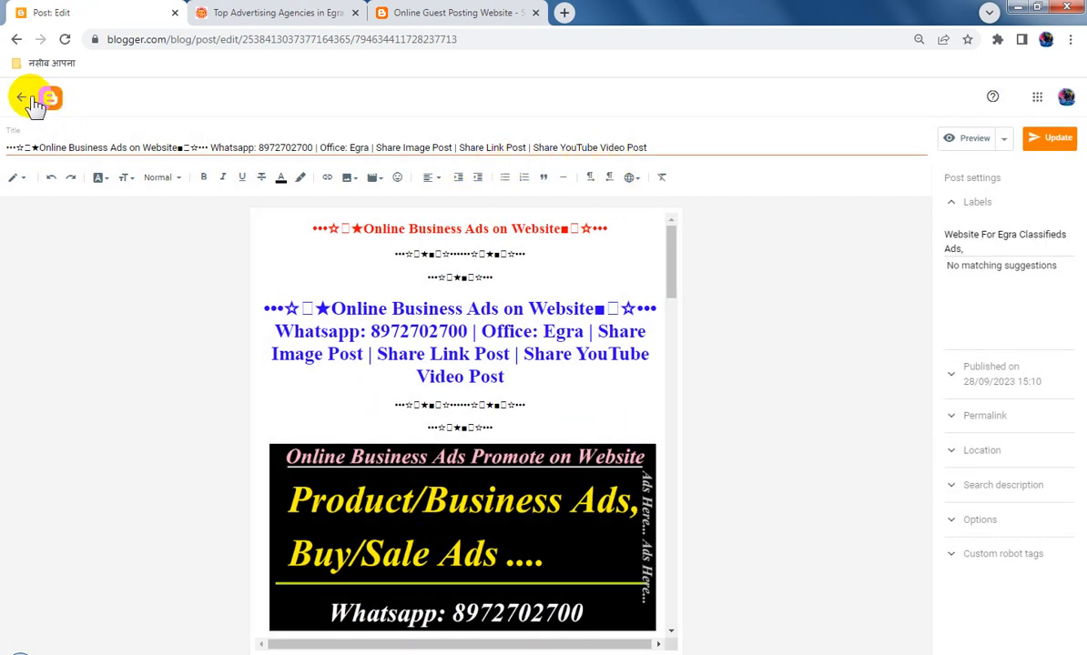
{"action": "left_click", "coordinate": [17, 40]}
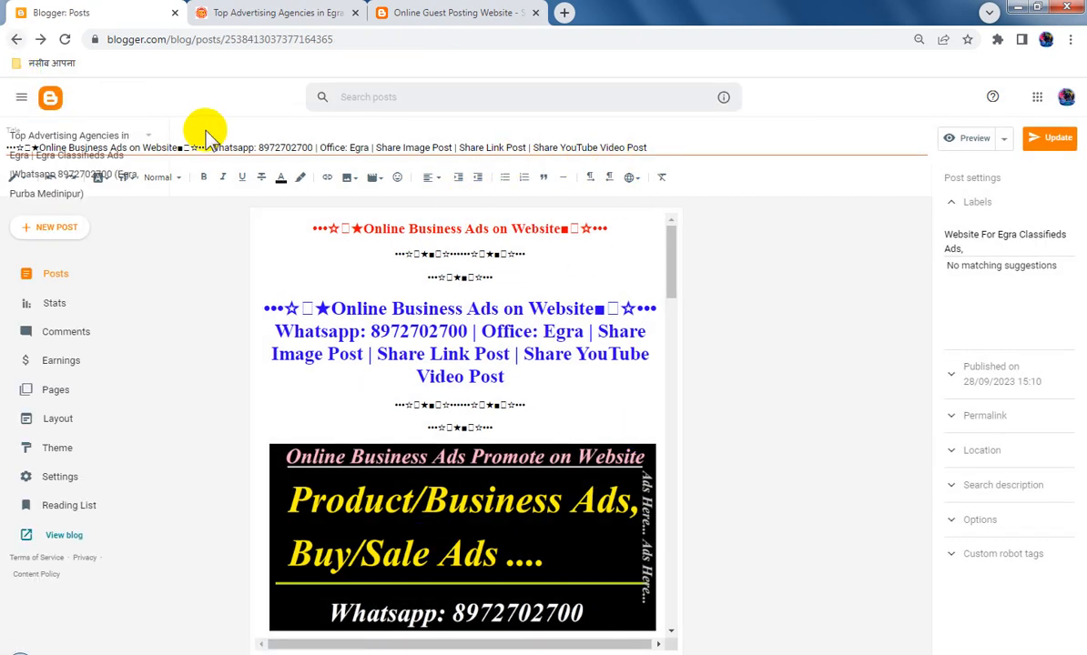
{"action": "scroll", "coordinate": [783, 510], "scroll_direction": "down", "scroll_amount": 1}
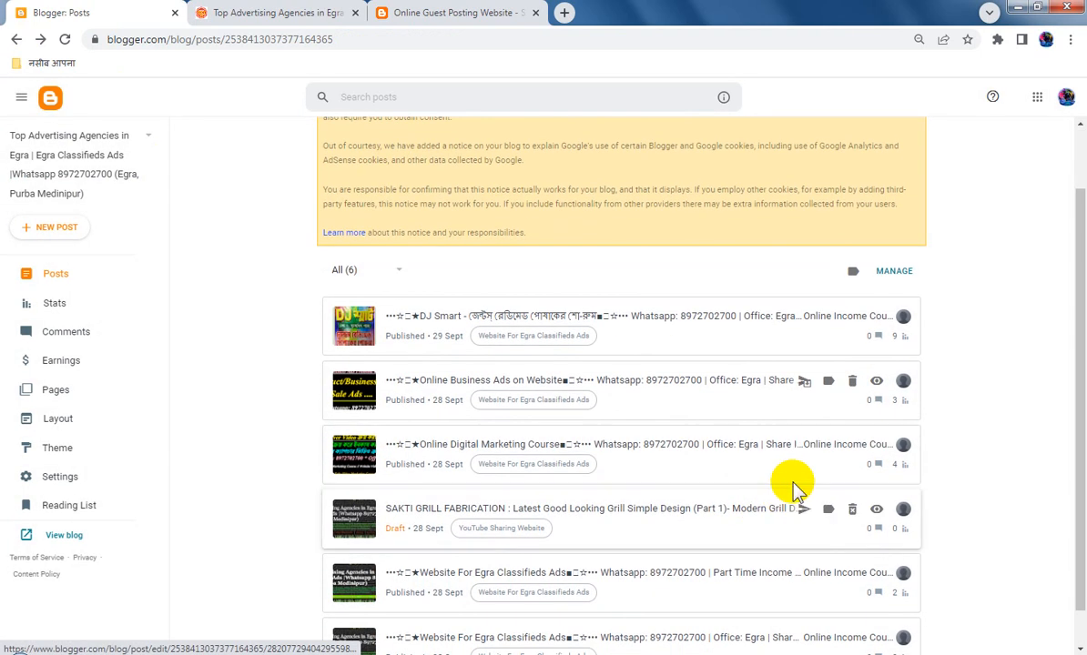
{"action": "right_click", "coordinate": [878, 392]}
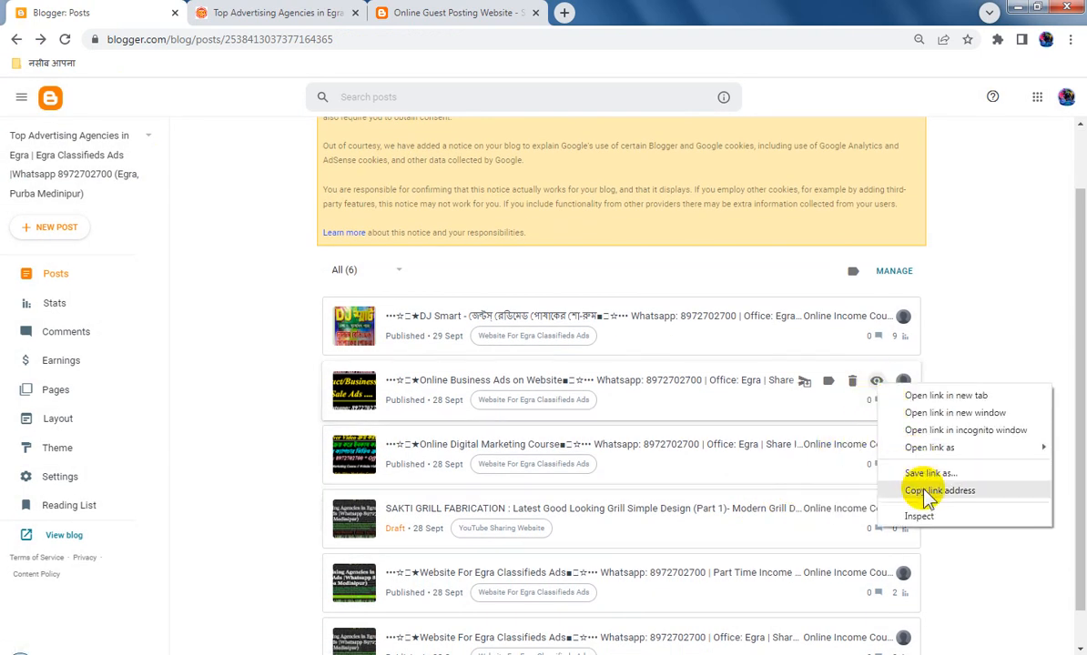
{"action": "left_click", "coordinate": [917, 488]}
Return to the Online Guest Posting Website blog and link its Online Business Ads post image to the copied address, opening in a new window
{"action": "left_click", "coordinate": [89, 143]}
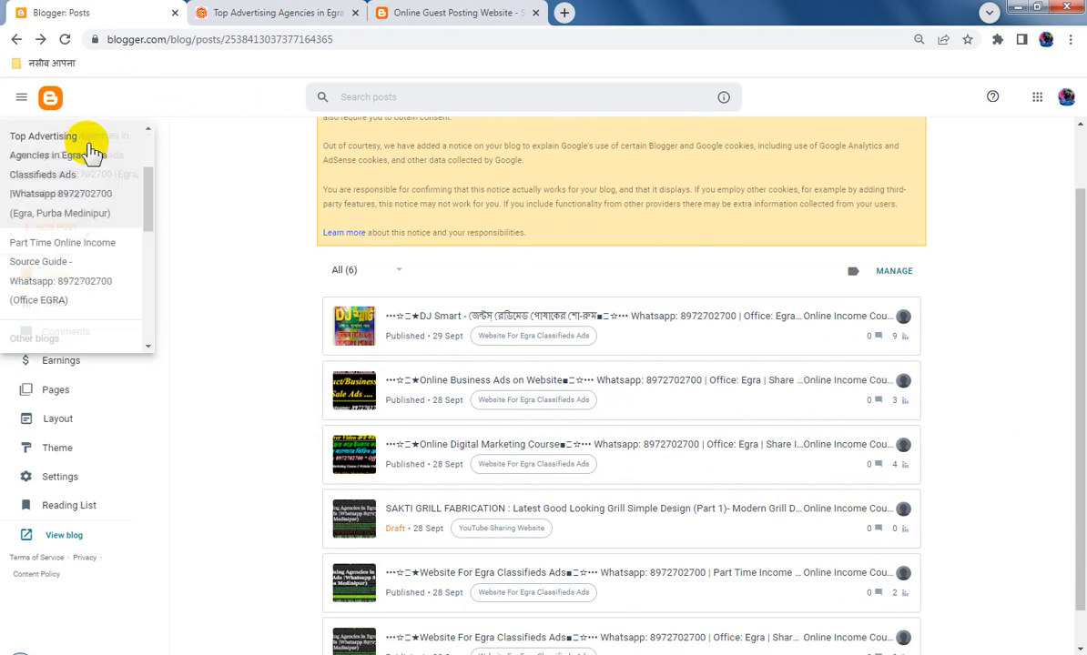
{"action": "left_click", "coordinate": [105, 201]}
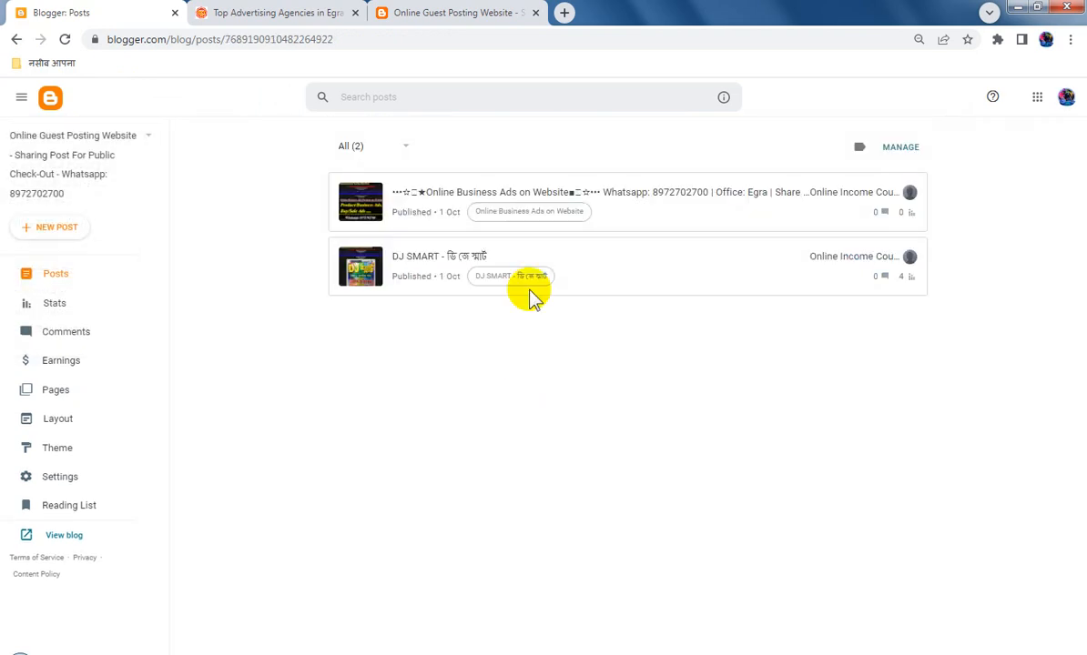
{"action": "left_click", "coordinate": [622, 202]}
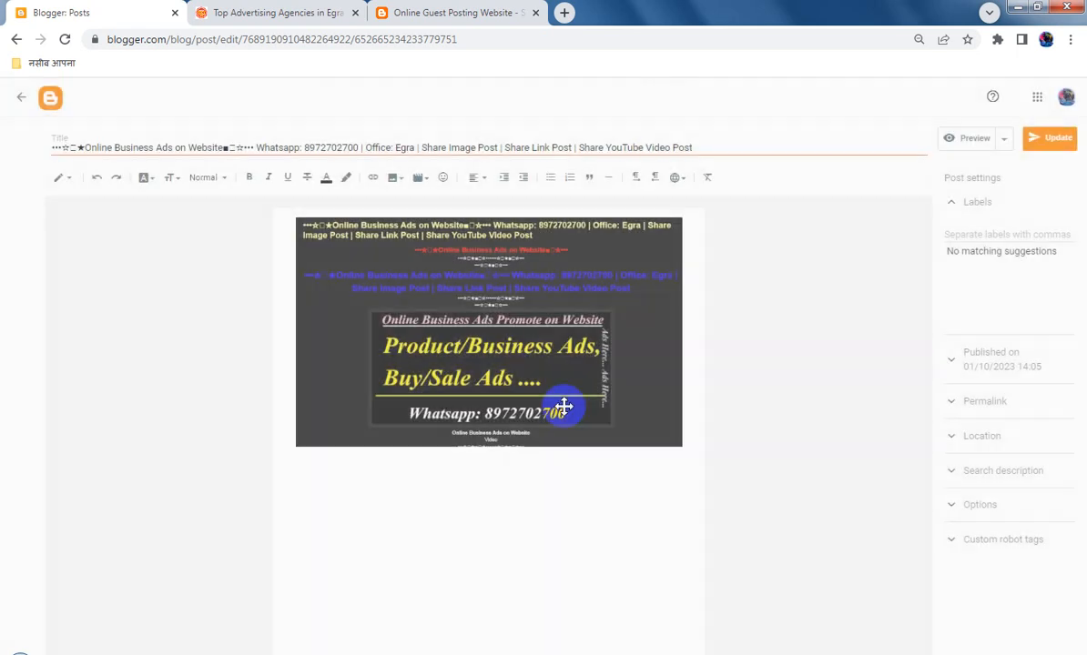
{"action": "left_click", "coordinate": [535, 292]}
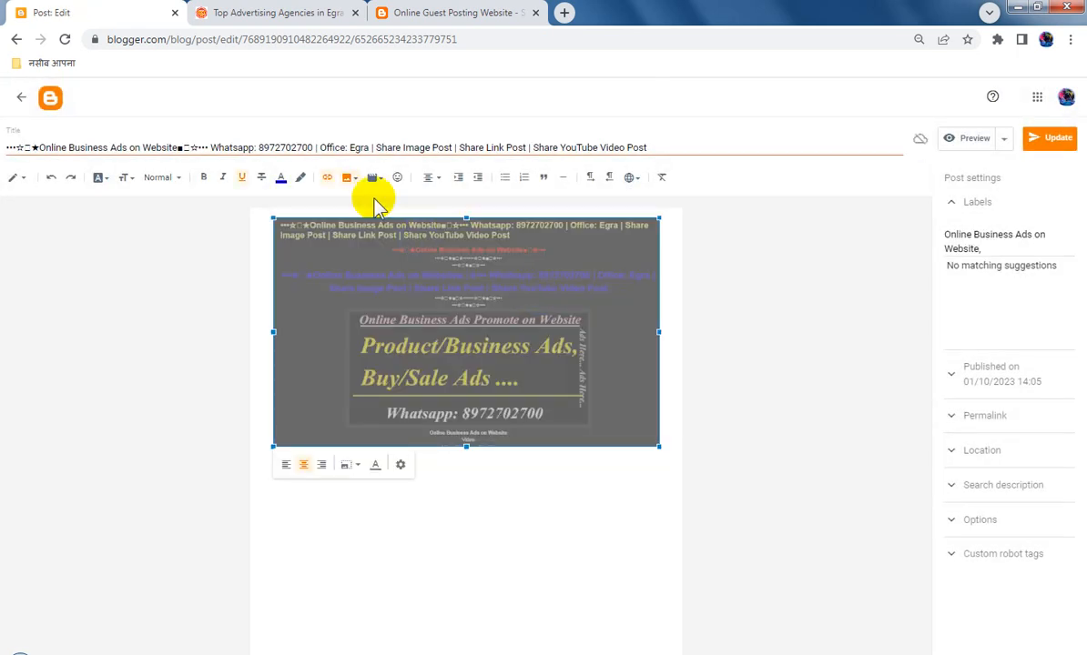
{"action": "left_click", "coordinate": [328, 178]}
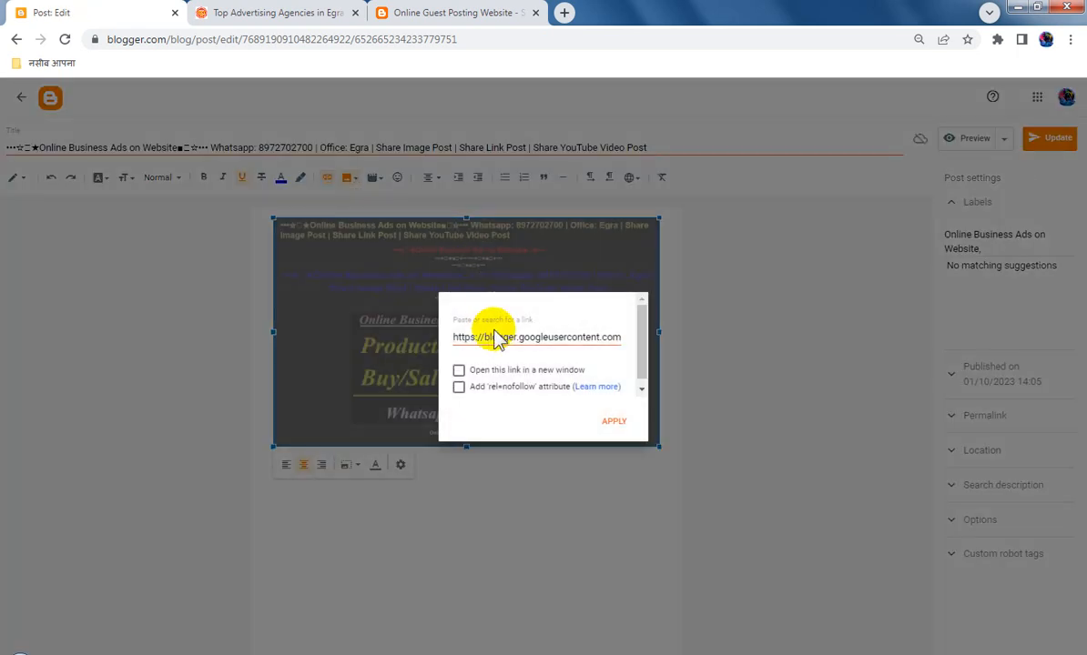
{"action": "key", "text": "ctrl+v"}
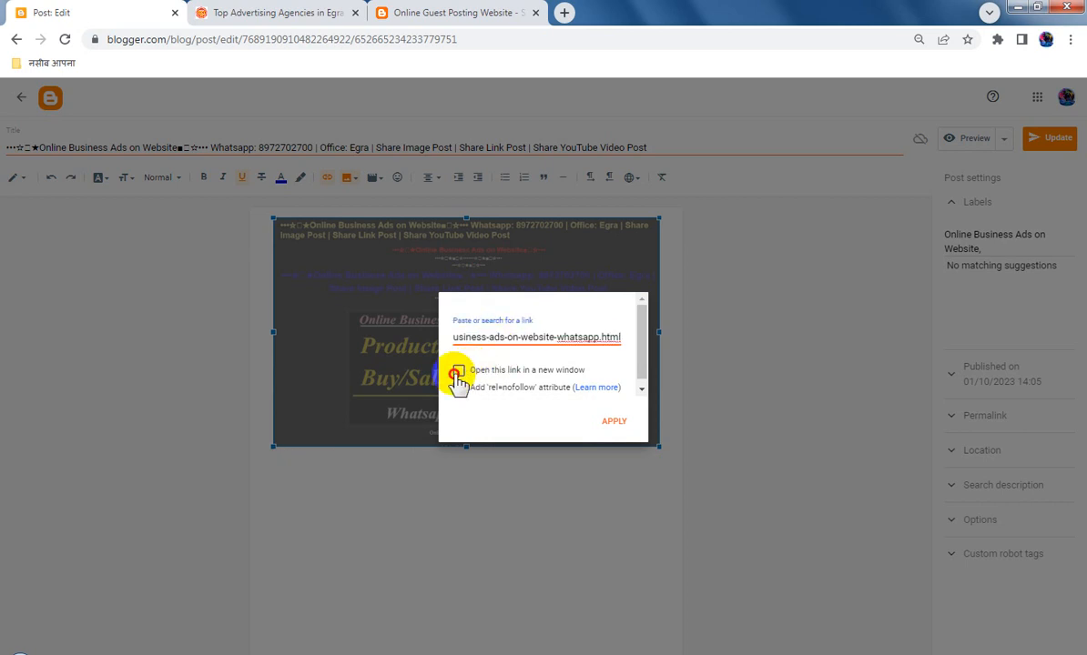
{"action": "left_click", "coordinate": [457, 373]}
{"action": "left_click", "coordinate": [612, 422]}
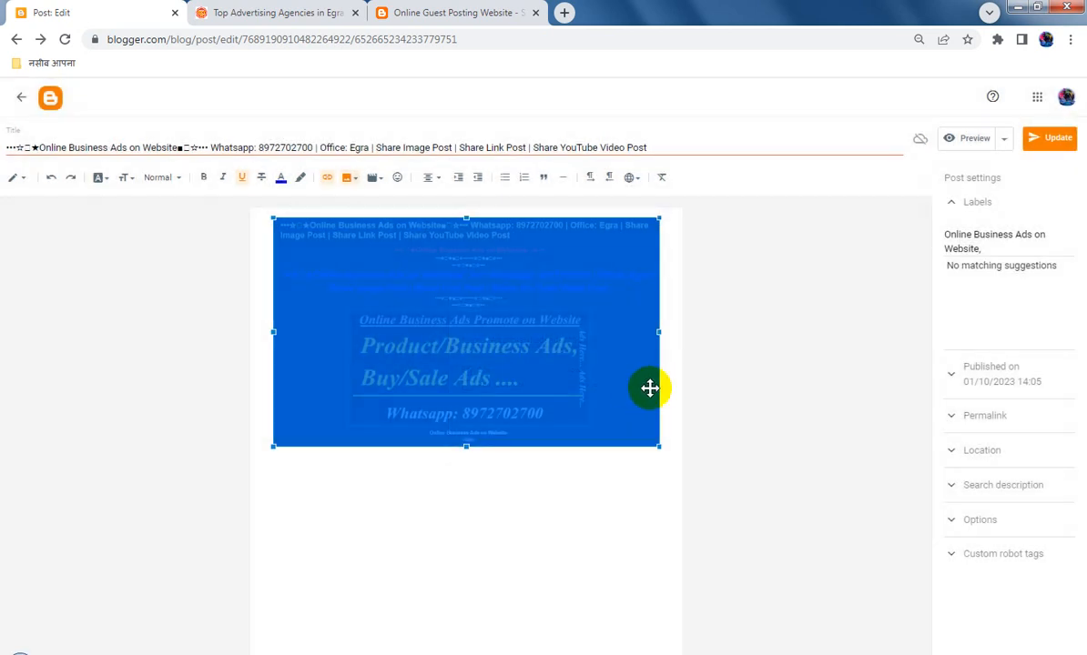
Insert the copied post link below the image, with the full post title on a line above it
{"action": "left_click", "coordinate": [672, 389]}
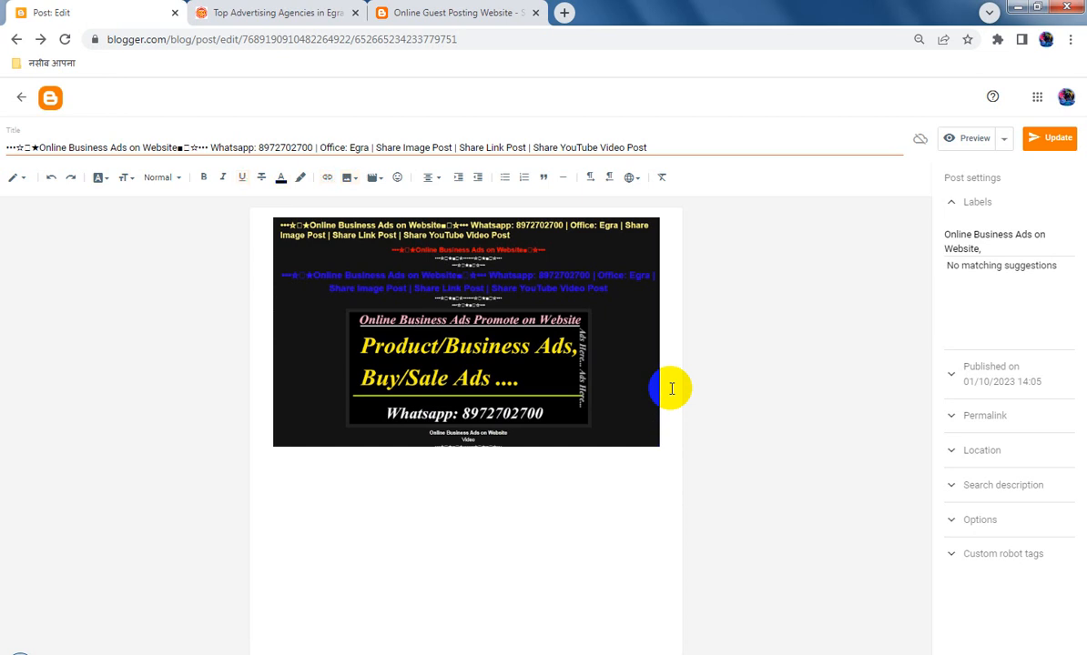
{"action": "key", "text": "ctrl+v"}
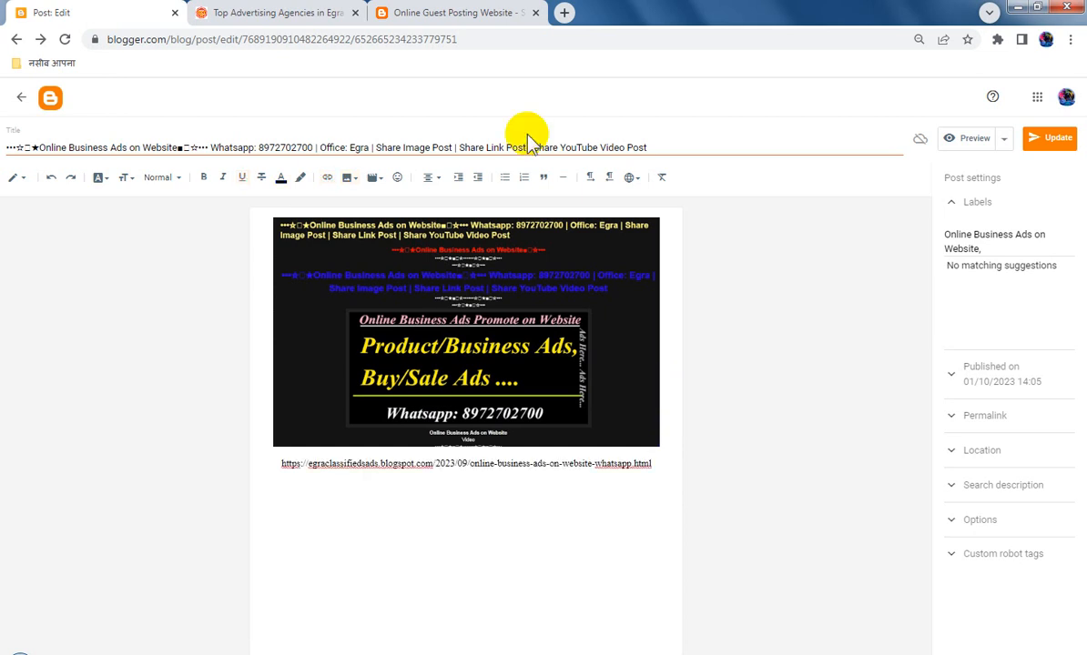
{"action": "triple_click", "coordinate": [467, 146]}
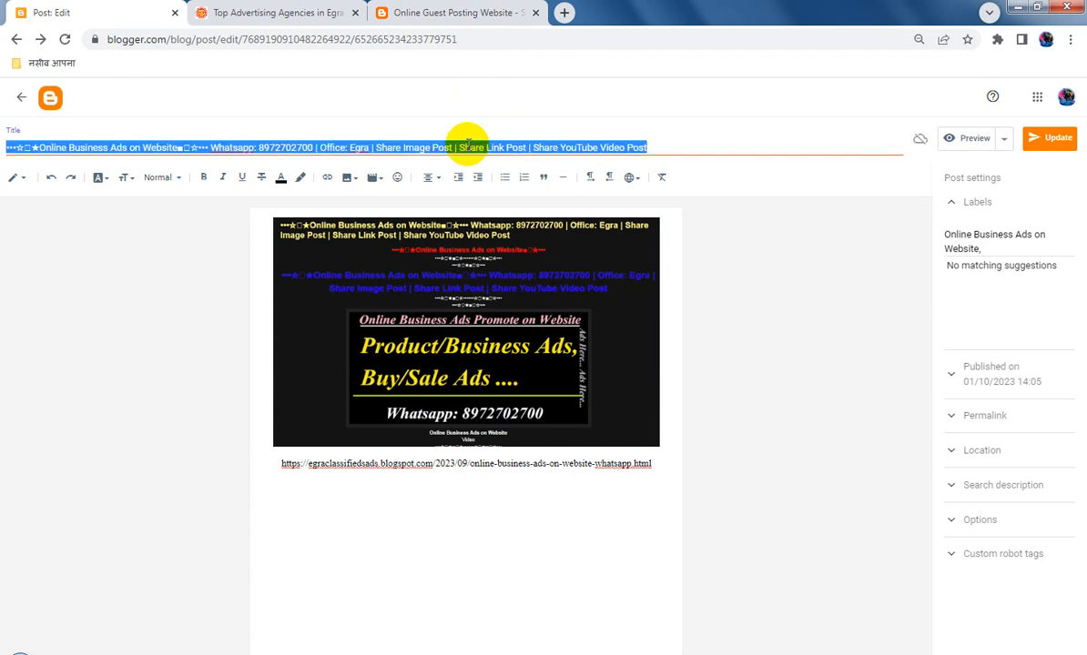
{"action": "left_click", "coordinate": [667, 390]}
{"action": "key", "text": "Return"}
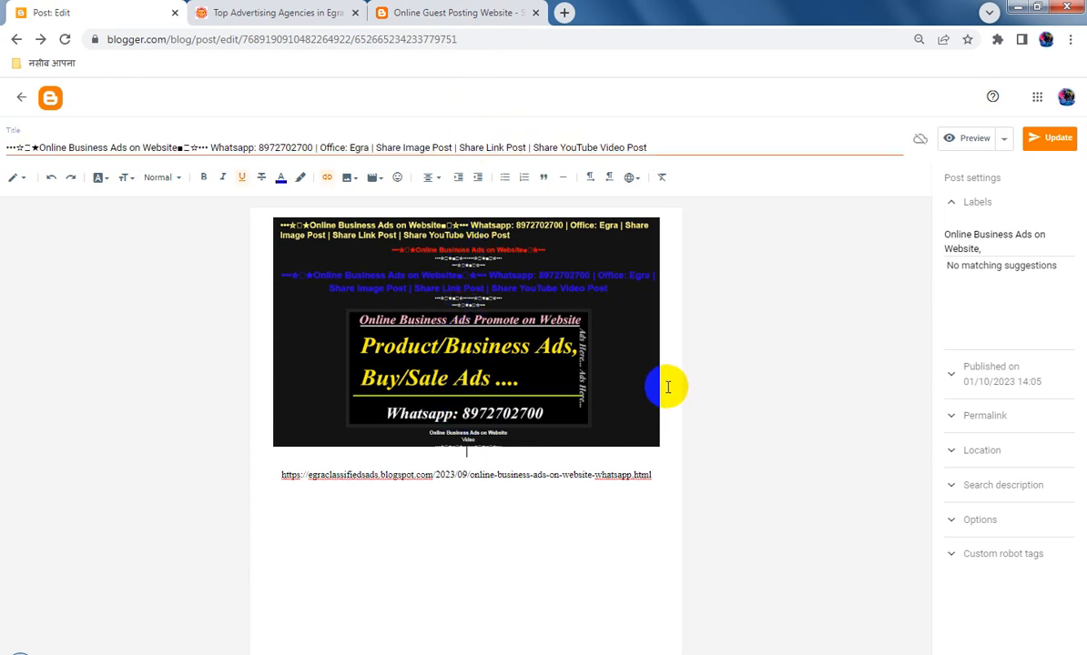
{"action": "key", "text": "ctrl+v"}
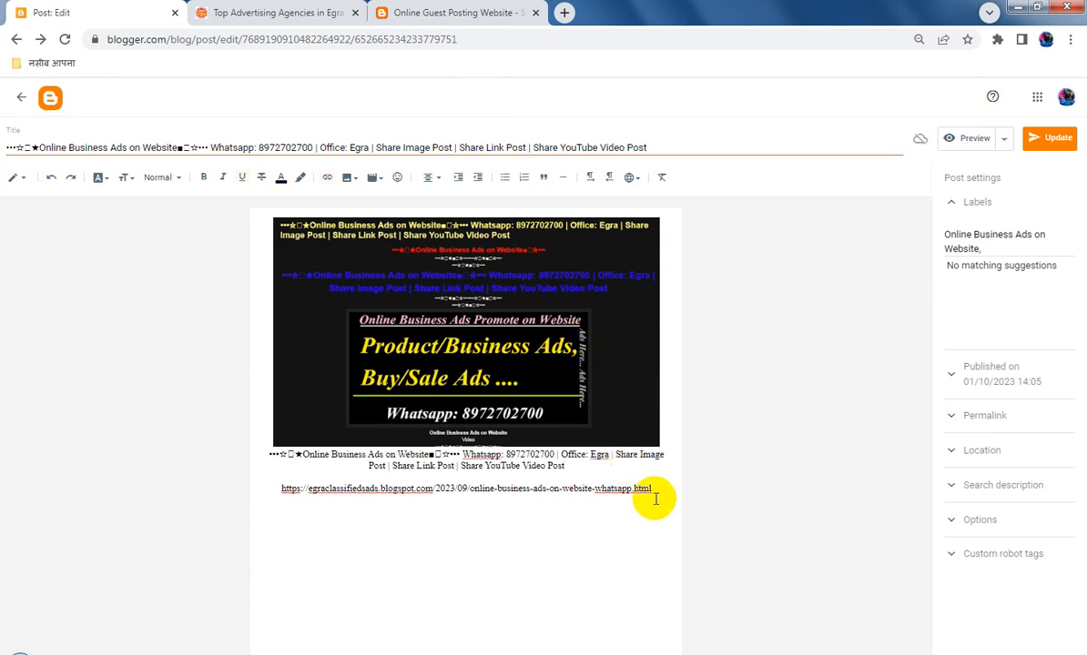
Format the title and link text below the image as bold in the Largest font size
{"action": "left_click_drag", "start_coordinate": [650, 491], "coordinate": [184, 462]}
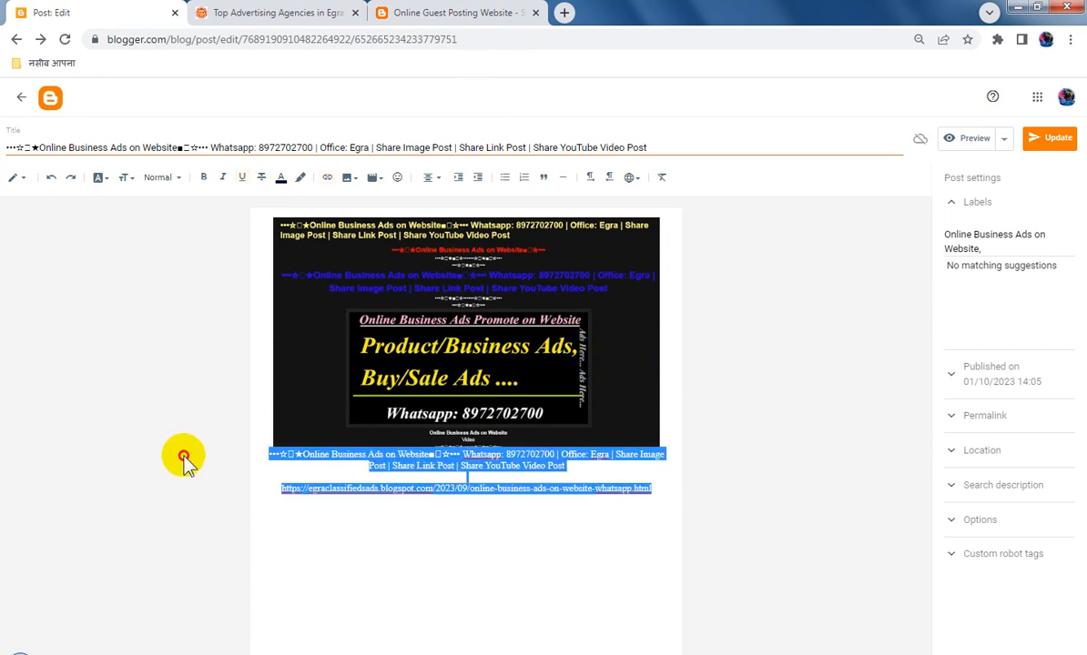
{"action": "left_click", "coordinate": [203, 177]}
{"action": "left_click", "coordinate": [126, 178]}
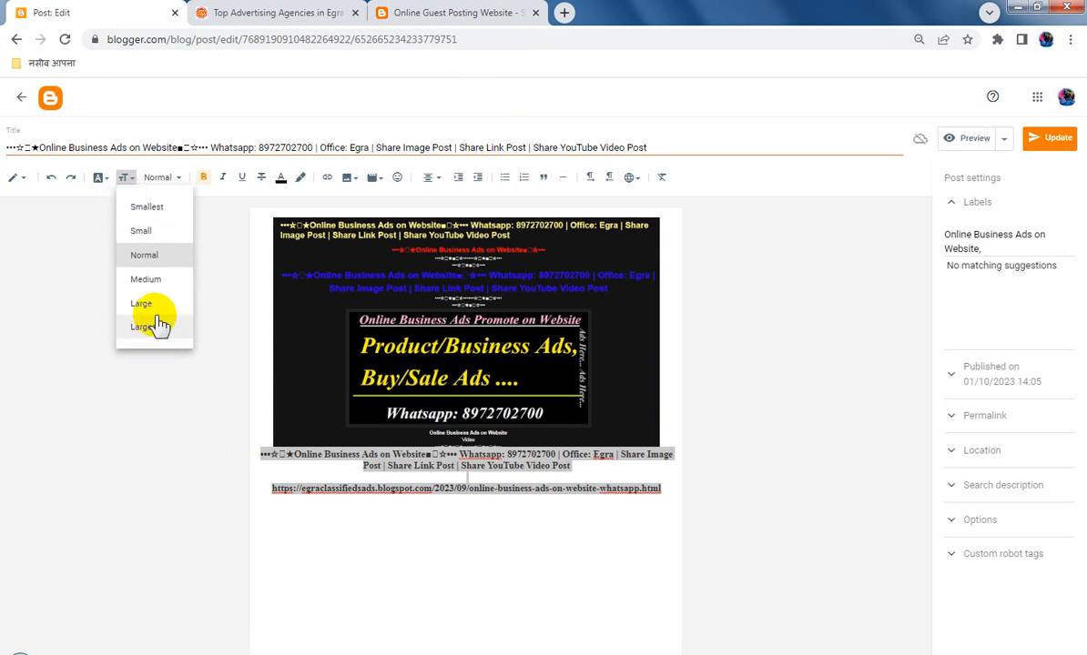
{"action": "left_click", "coordinate": [155, 327]}
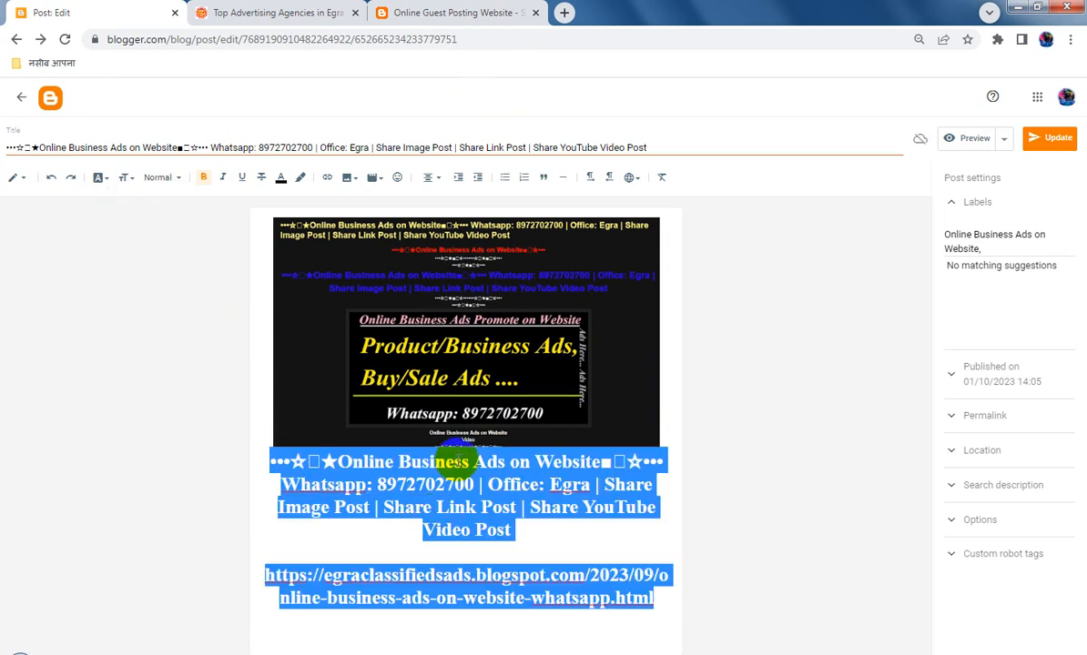
{"action": "left_click", "coordinate": [477, 507]}
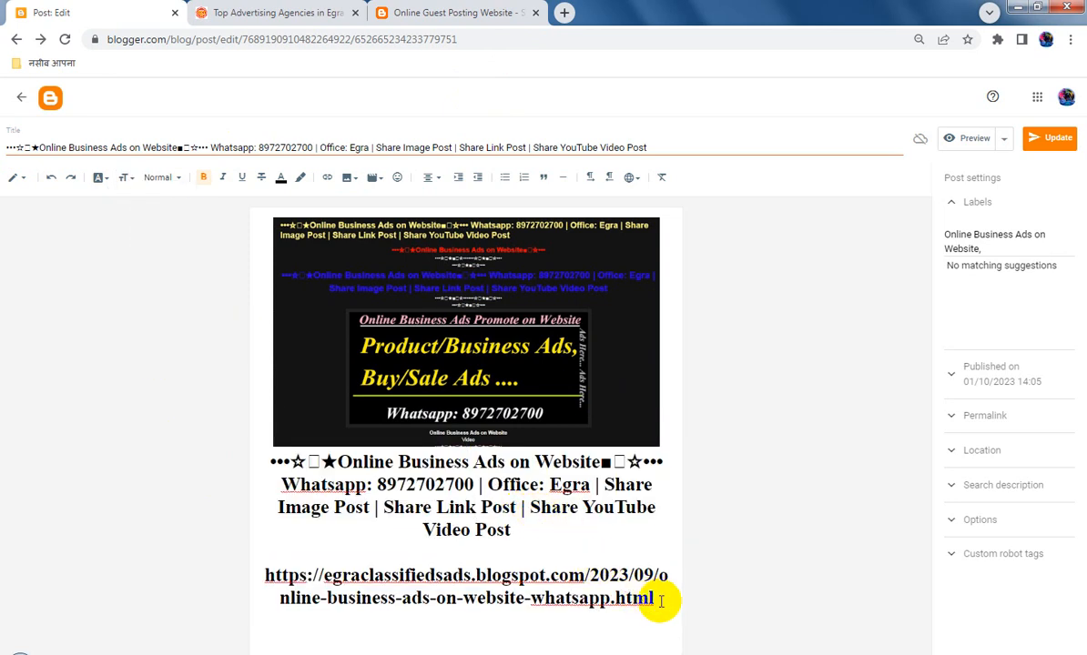
Turn the egraclassifiedsads.blogspot.com address below the title into a hyperlink
{"action": "left_click_drag", "start_coordinate": [662, 601], "coordinate": [262, 573]}
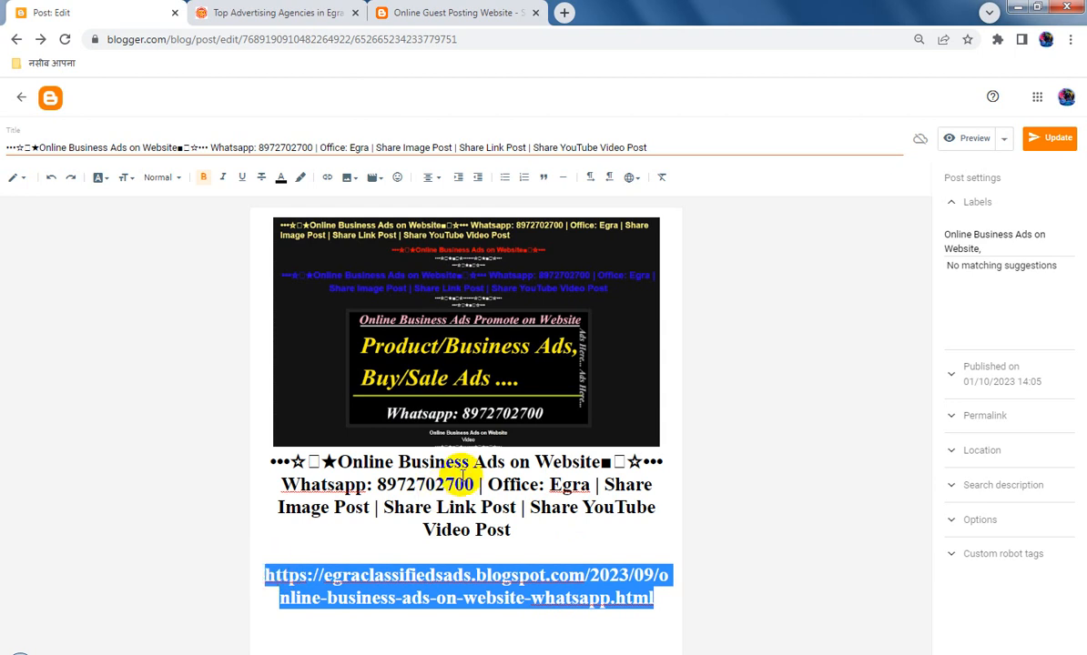
{"action": "left_click", "coordinate": [326, 178]}
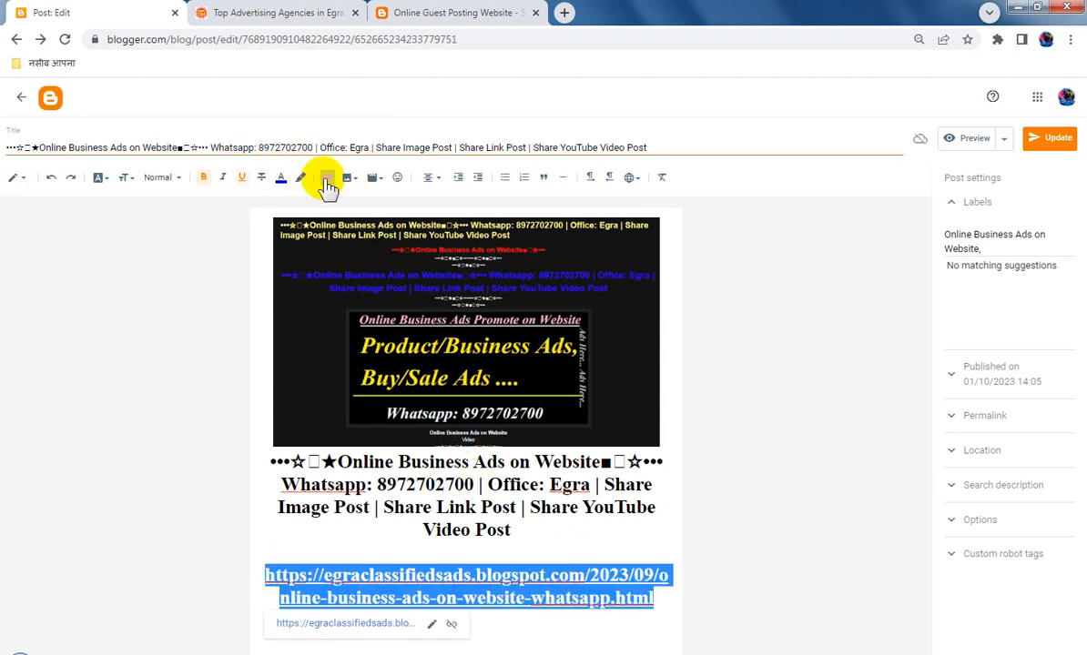
{"action": "left_click", "coordinate": [495, 507]}
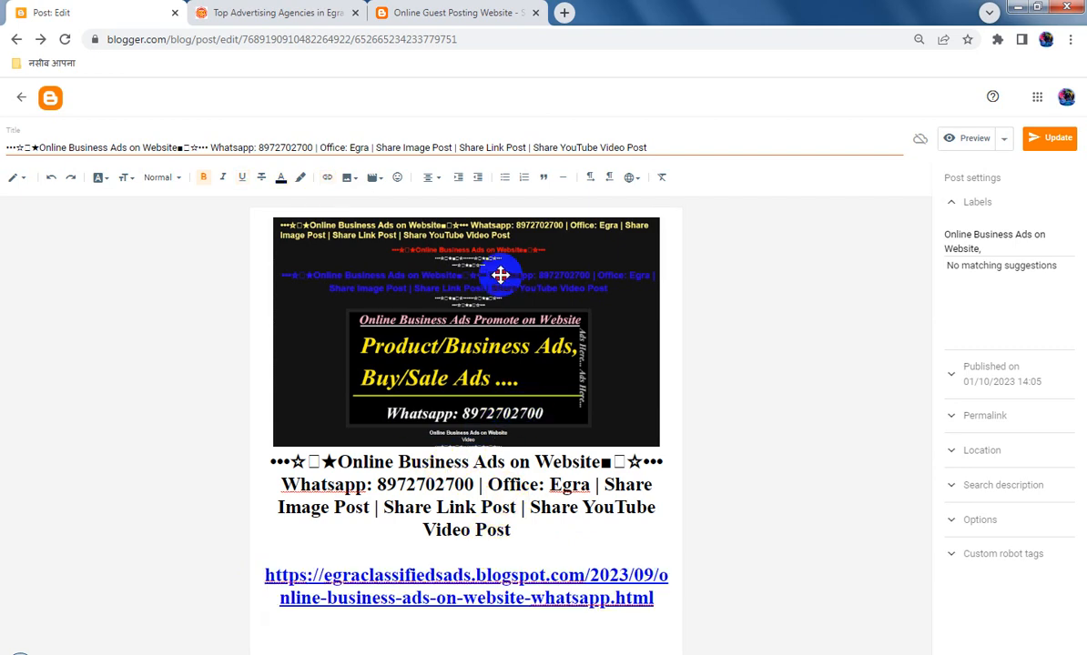
Replace the post image's link address with the copied post title text, and copy the full post title again
{"action": "left_click", "coordinate": [449, 254]}
{"action": "left_click", "coordinate": [326, 178]}
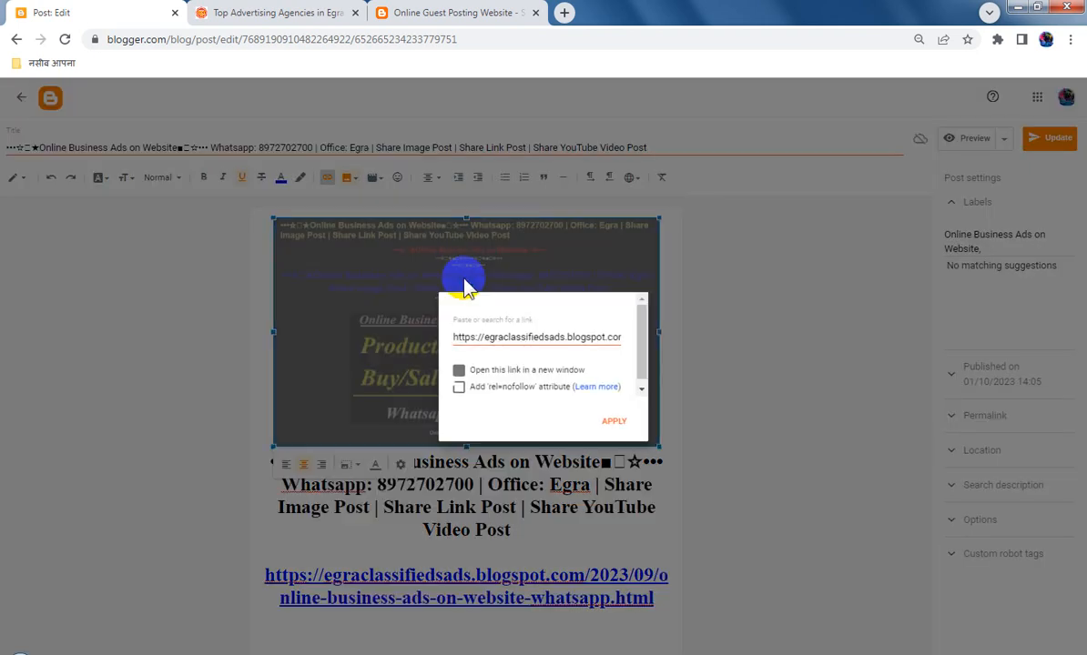
{"action": "key", "text": "ctrl+a"}
{"action": "key", "text": "ctrl+v"}
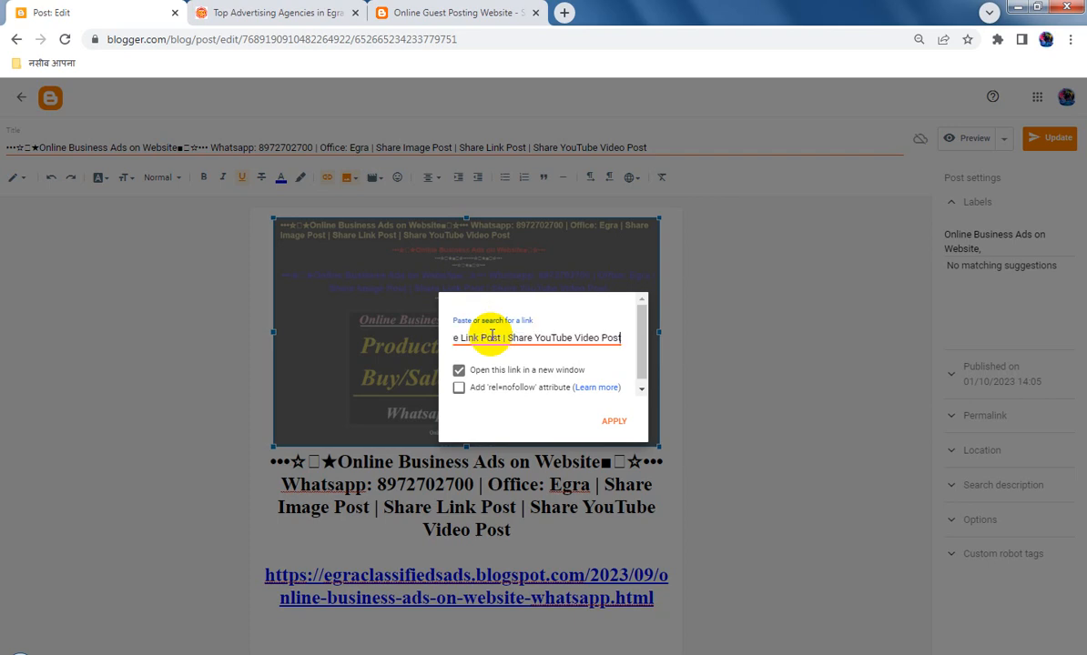
{"action": "left_click", "coordinate": [613, 420]}
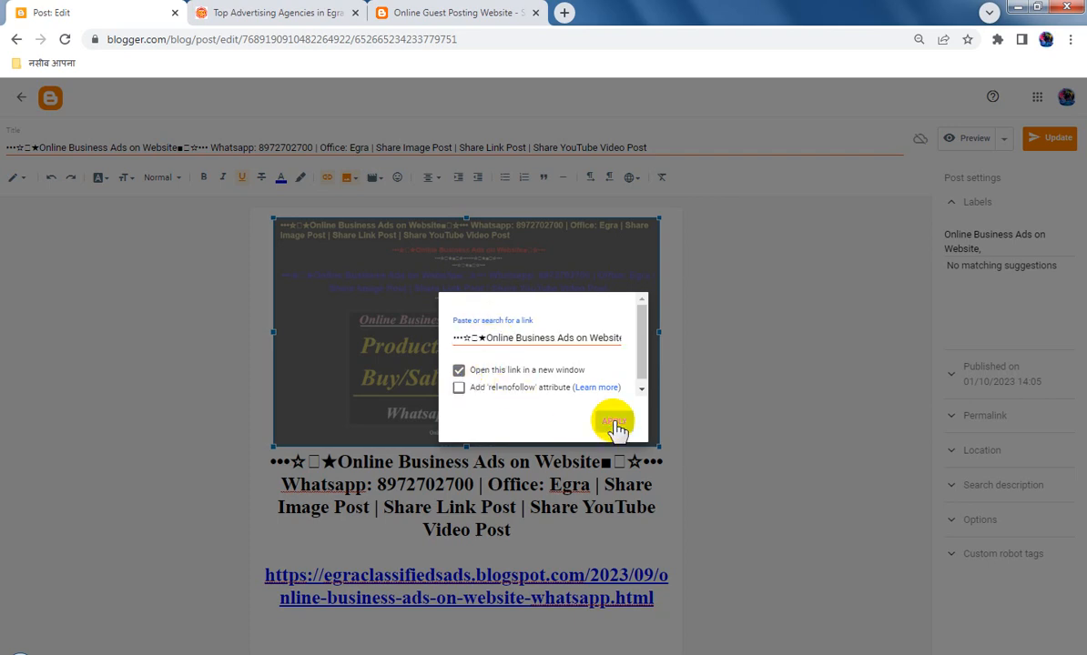
{"action": "left_click", "coordinate": [447, 145]}
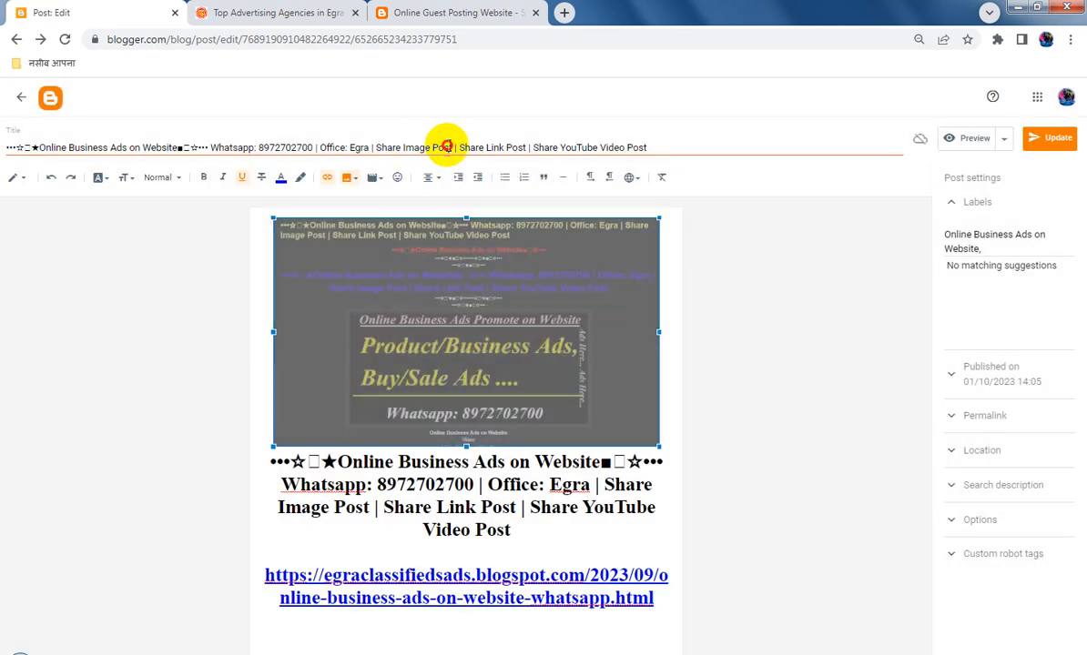
{"action": "key", "text": "ctrl+a"}
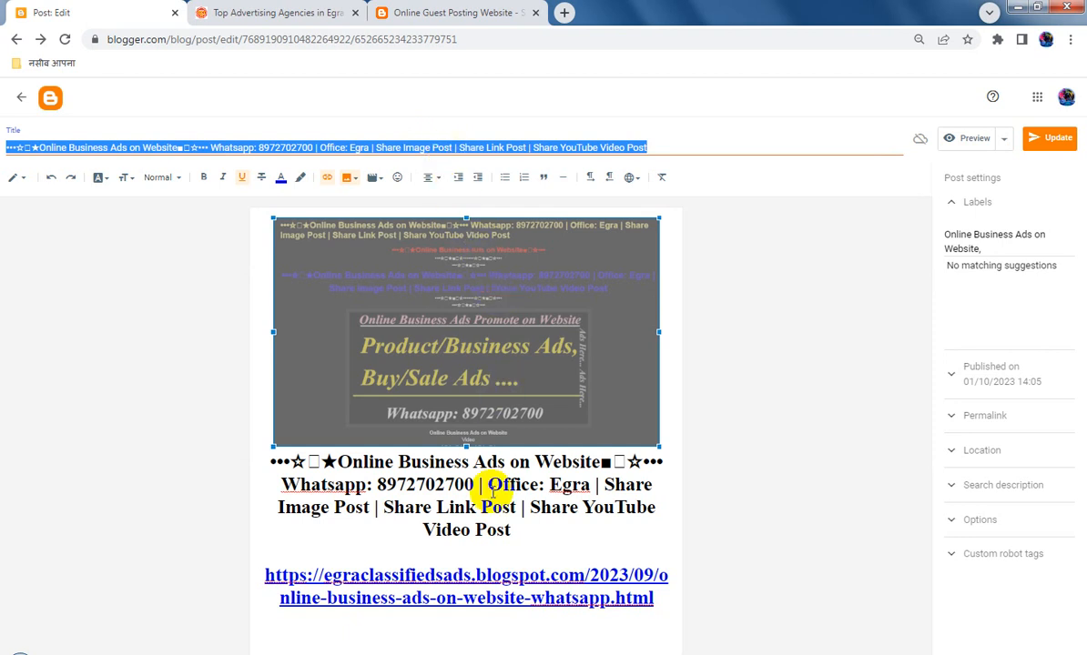
Add a "Check Post Here" line between the title text and the link address, and colour it red
{"action": "left_click", "coordinate": [470, 547]}
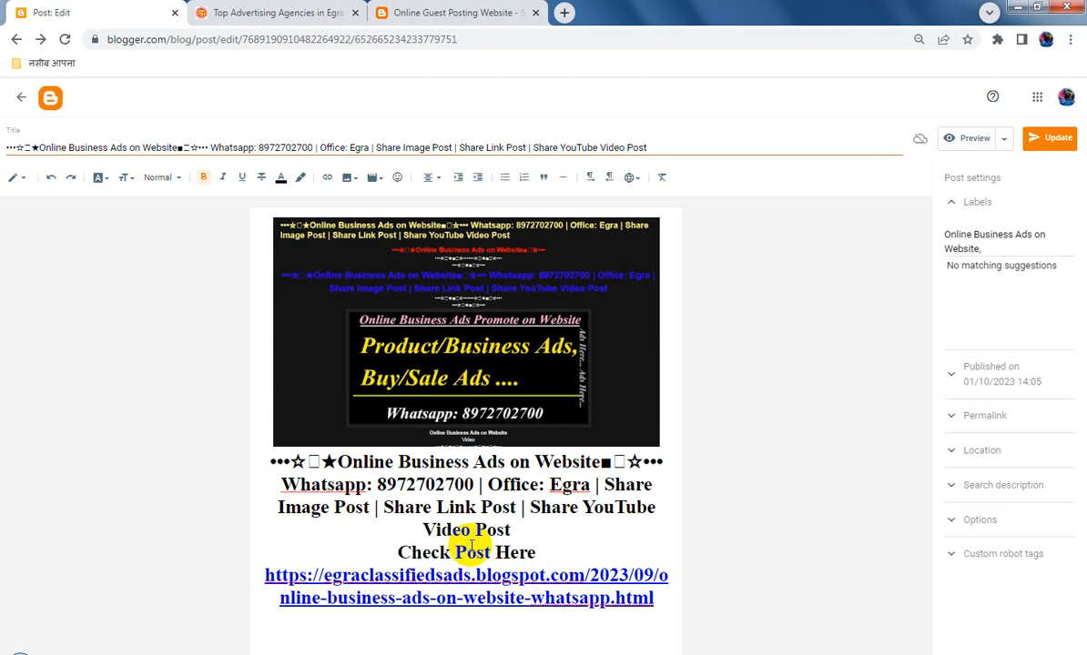
{"action": "left_click_drag", "start_coordinate": [536, 552], "coordinate": [329, 552]}
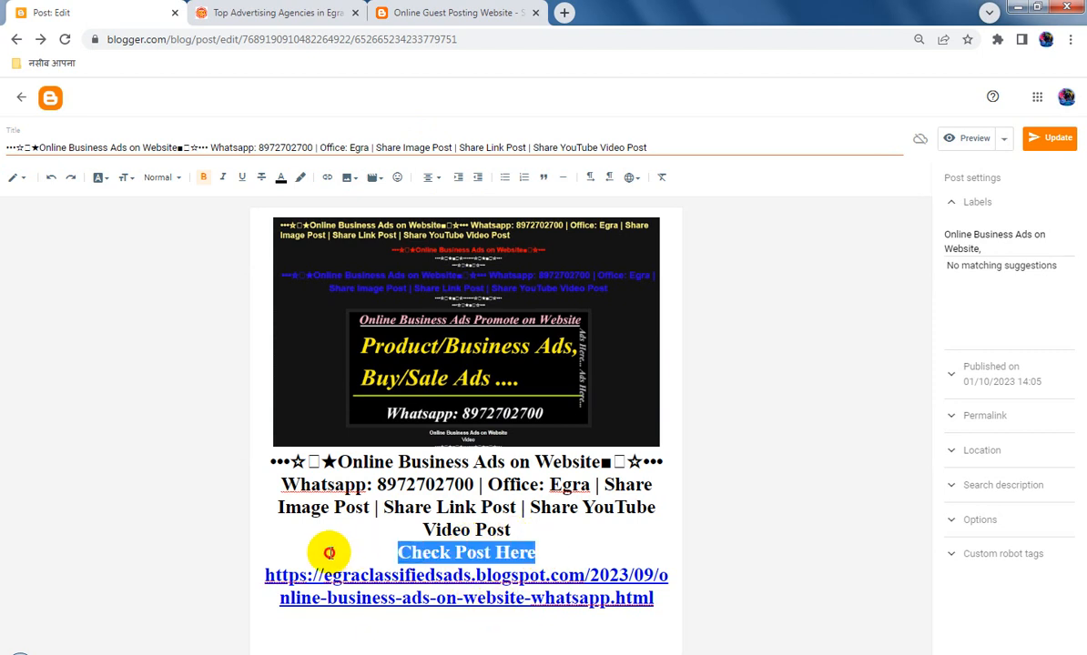
{"action": "left_click", "coordinate": [280, 177]}
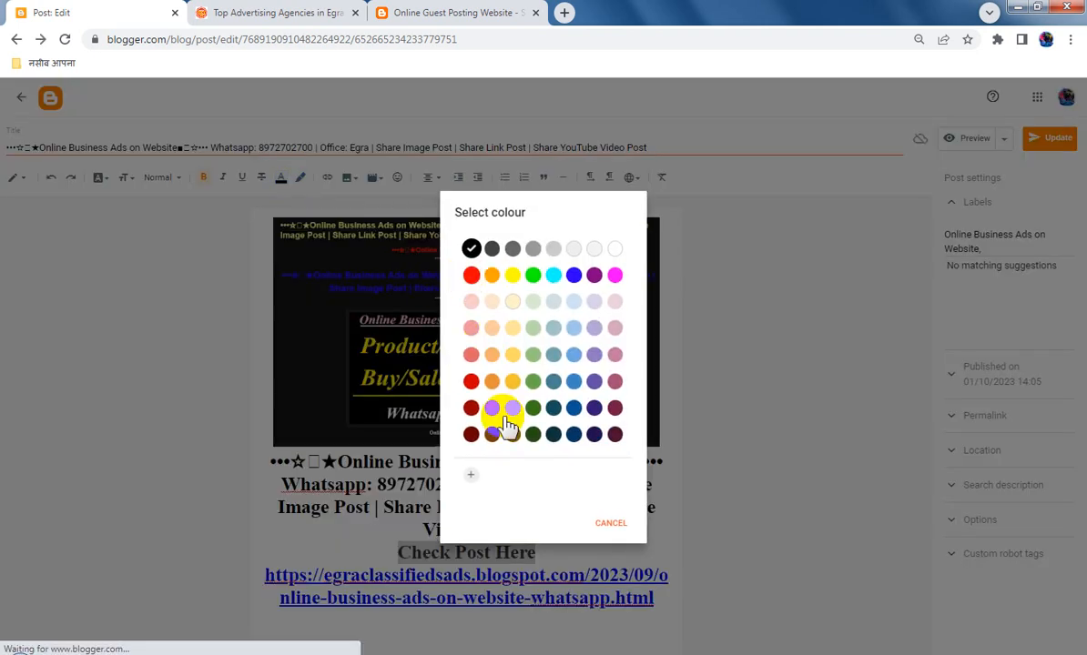
{"action": "left_click", "coordinate": [471, 381]}
{"action": "left_click", "coordinate": [519, 552]}
{"action": "left_click_drag", "start_coordinate": [554, 547], "coordinate": [503, 552]}
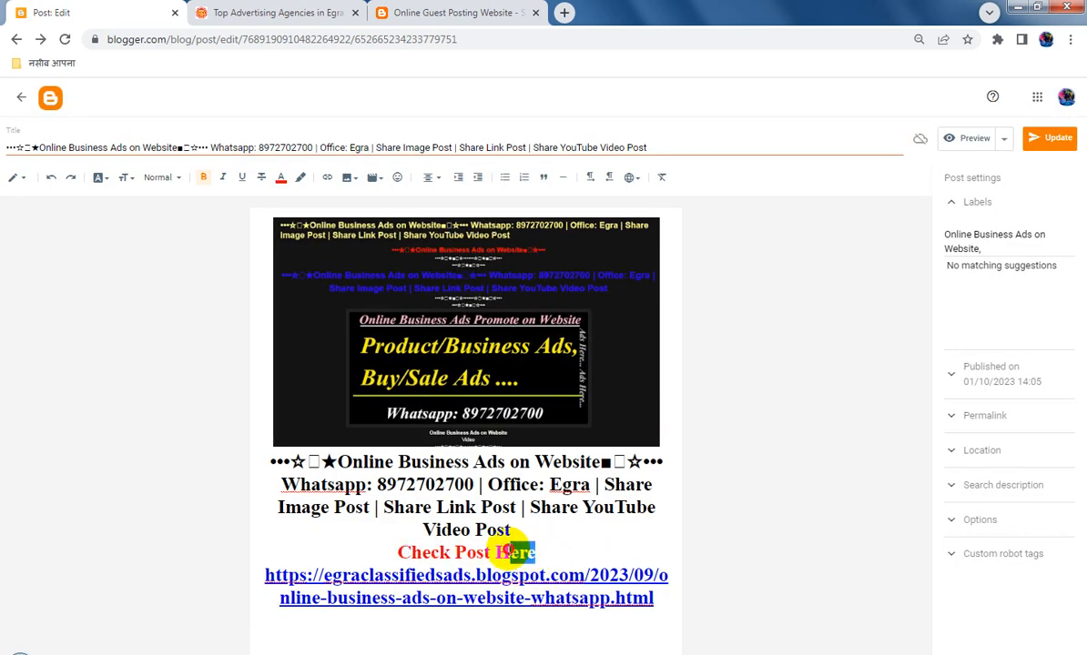
{"action": "left_click", "coordinate": [327, 178]}
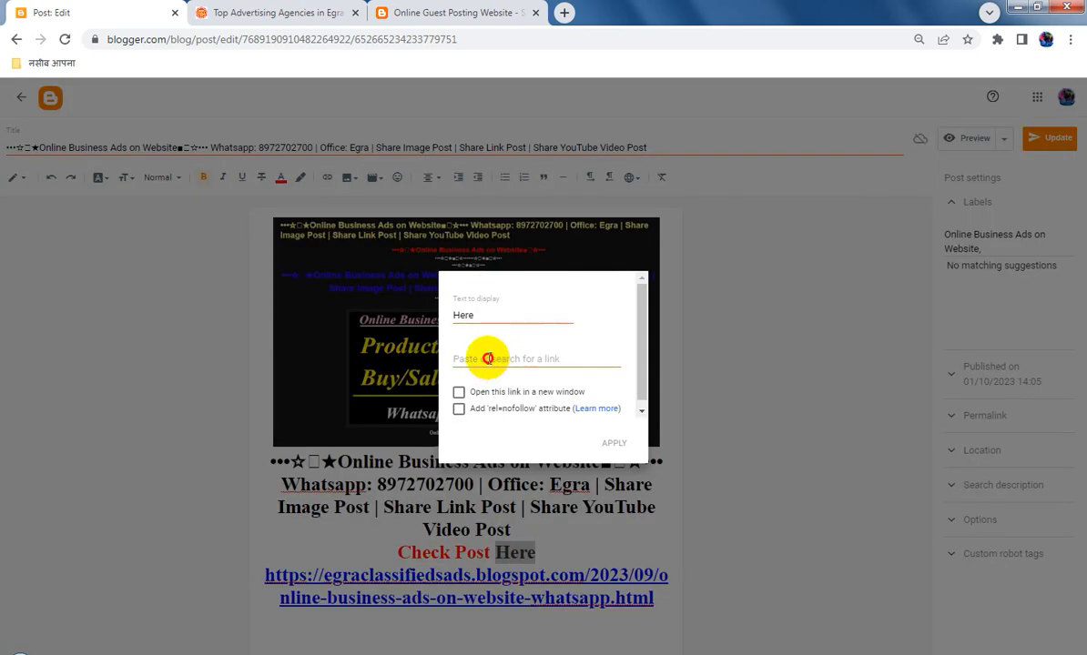
{"action": "left_click", "coordinate": [487, 359]}
{"action": "key", "text": "ctrl+v"}
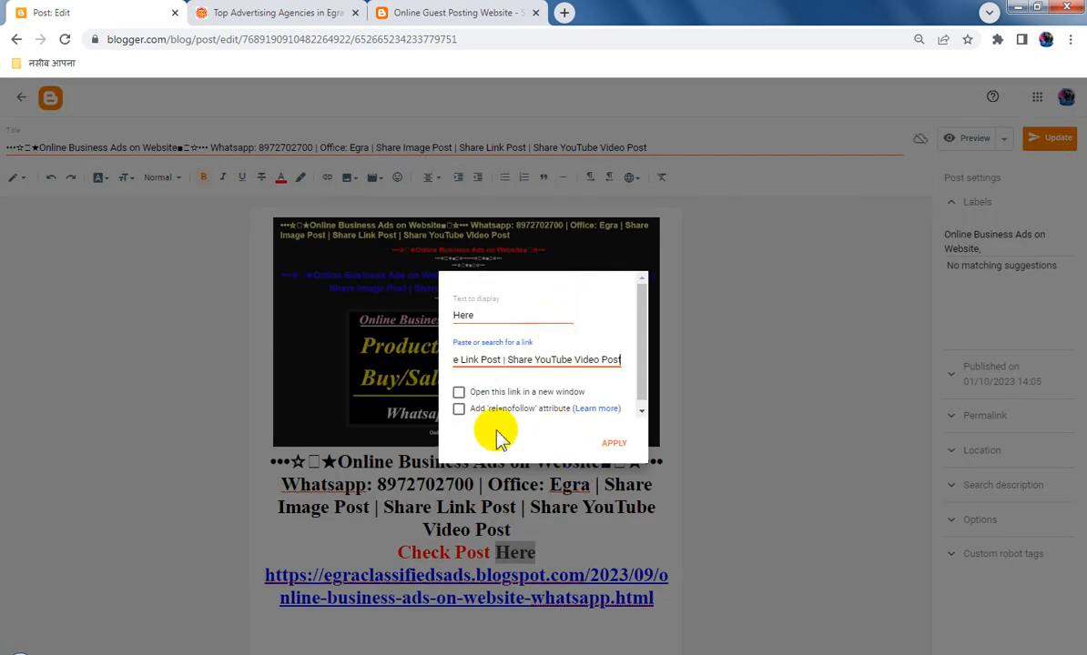
{"action": "left_click", "coordinate": [764, 342]}
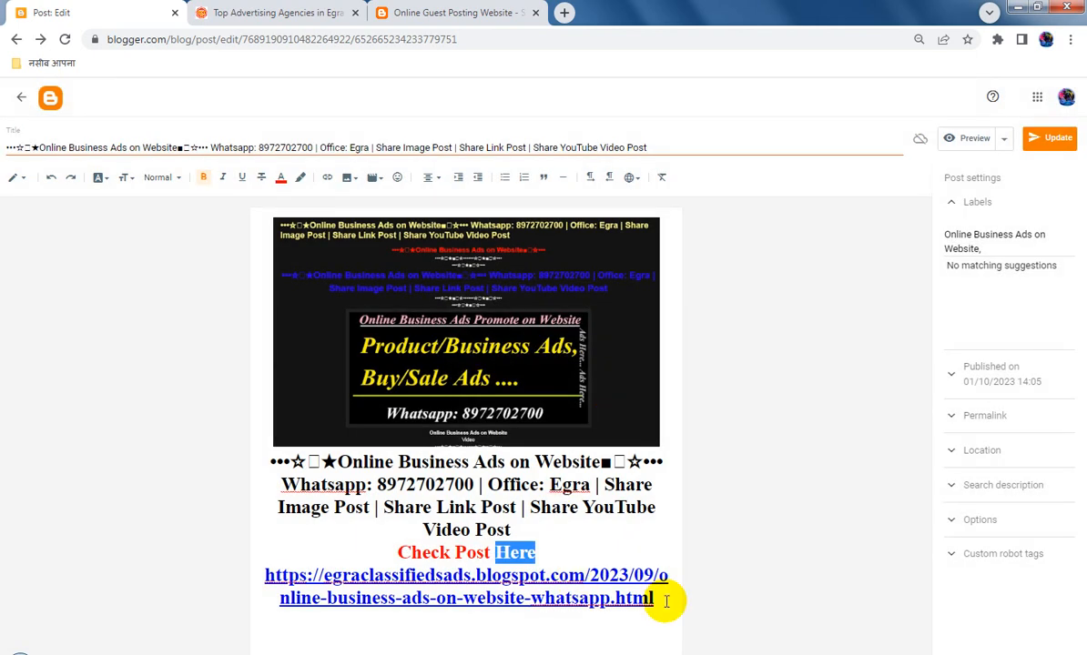
Copy the egraclassifiedsads.blogspot.com address and replace the word "Here" in the red line with "HERE"
{"action": "left_click_drag", "start_coordinate": [658, 600], "coordinate": [262, 576]}
{"action": "key", "text": "ctrl+c"}
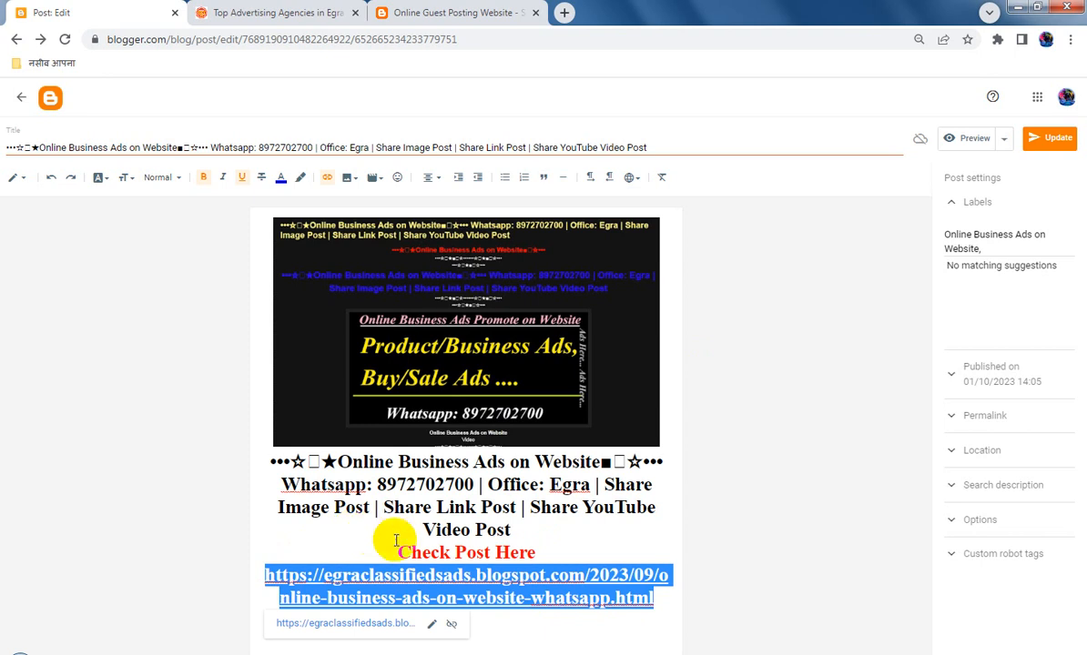
{"action": "left_click", "coordinate": [517, 549]}
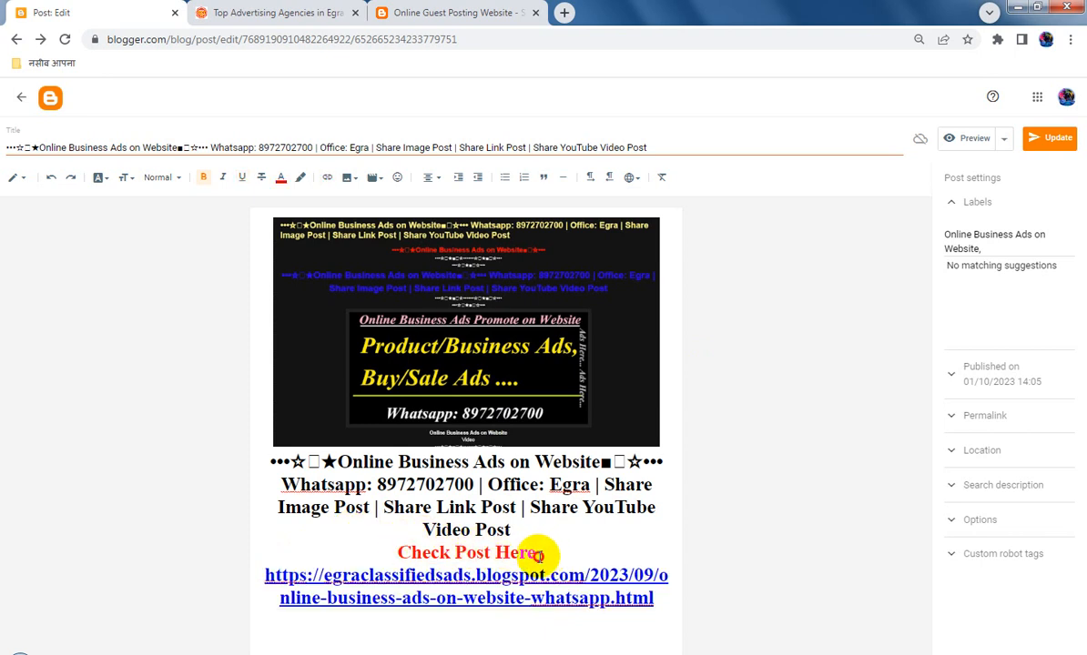
{"action": "double_click", "coordinate": [516, 550]}
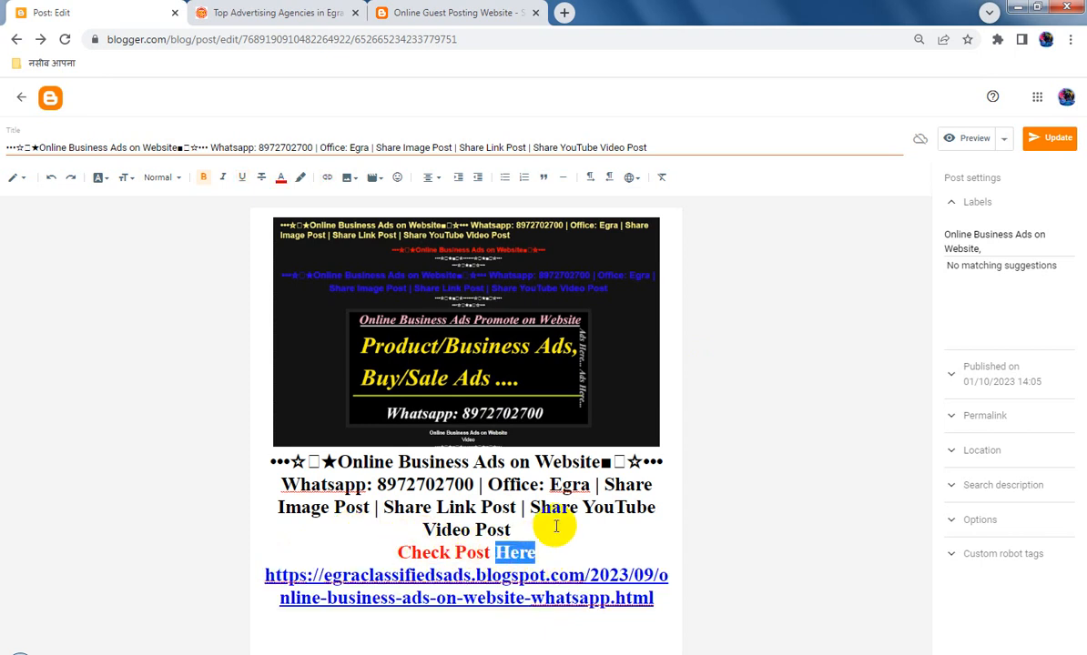
{"action": "type", "text": "HERE"}
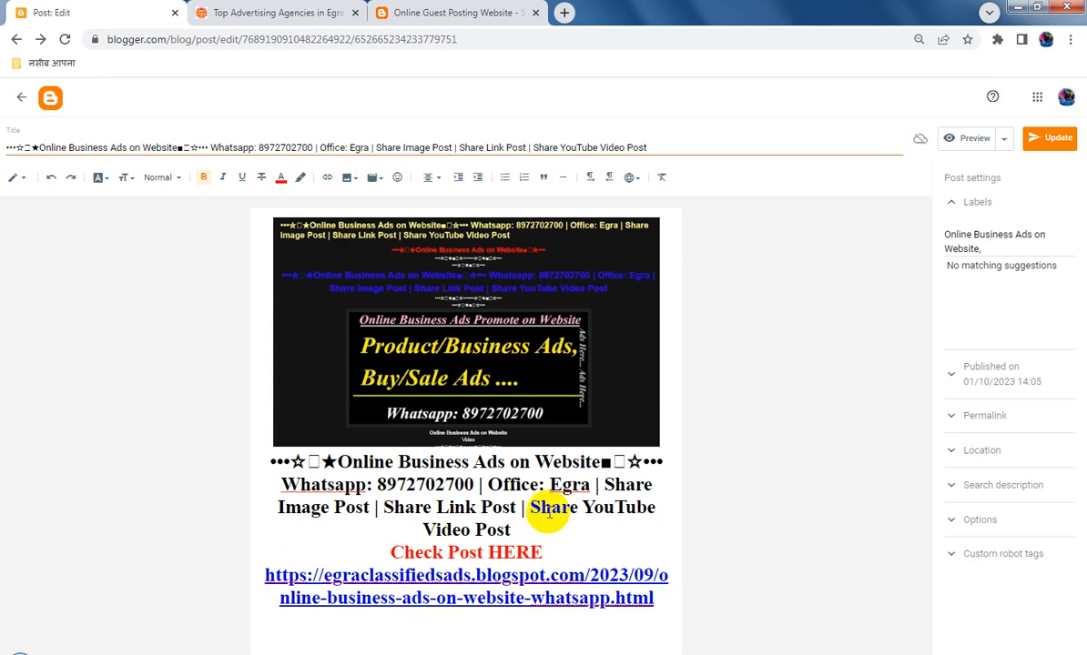
Link the word "HERE" in the red line to the copied address, opening in a new window
{"action": "left_click_drag", "start_coordinate": [545, 551], "coordinate": [531, 551]}
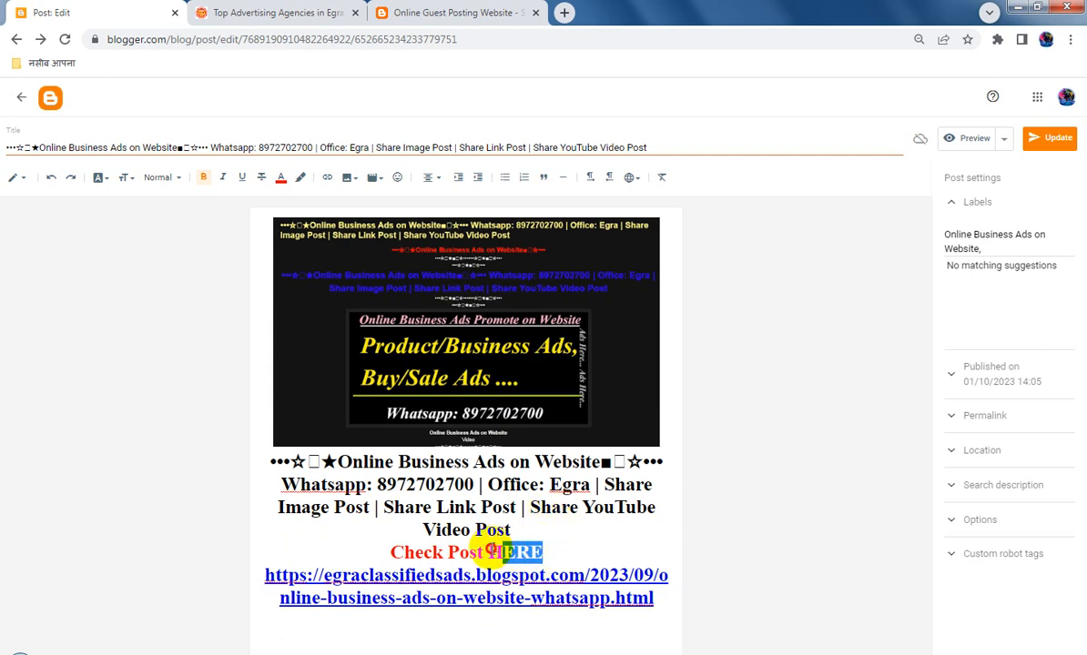
{"action": "left_click", "coordinate": [332, 179]}
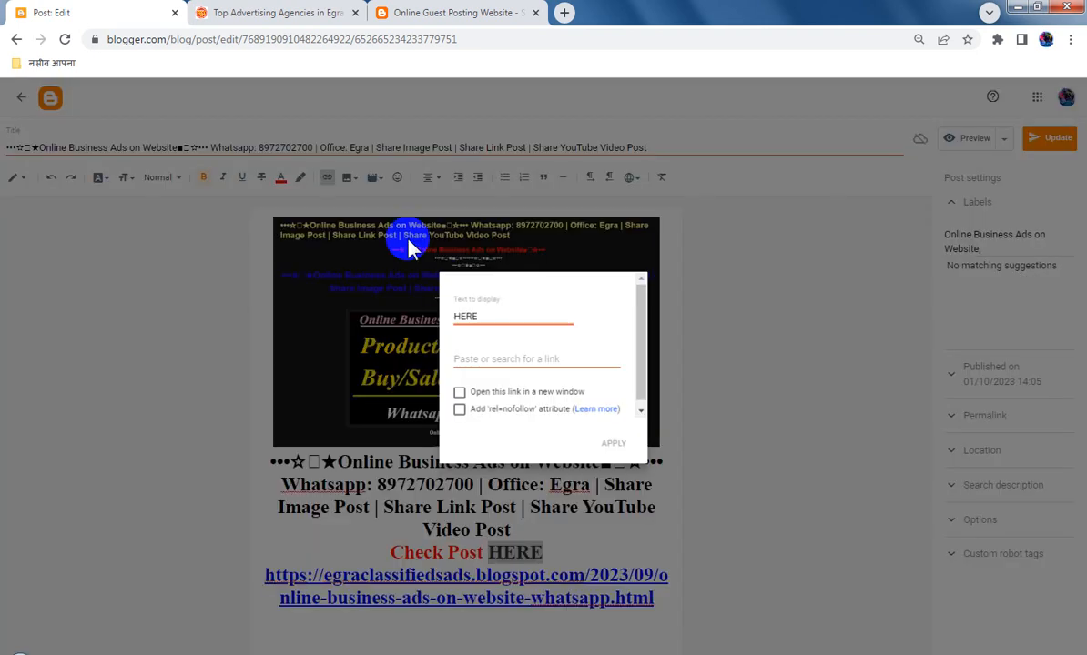
{"action": "key", "text": "ctrl+v"}
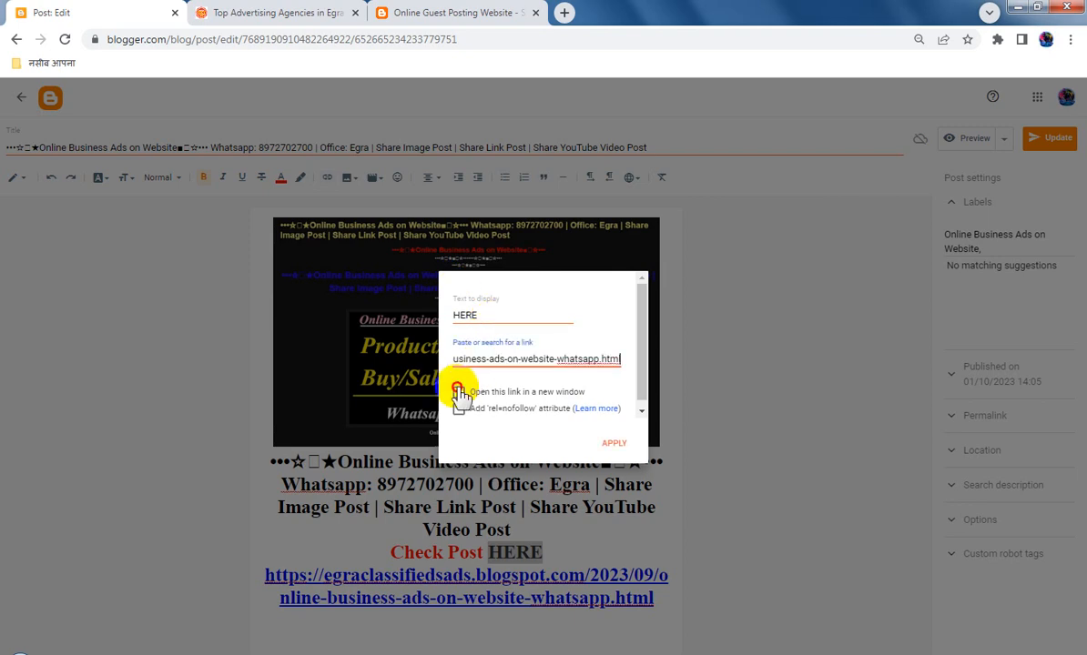
{"action": "left_click", "coordinate": [459, 392]}
{"action": "left_click", "coordinate": [616, 445]}
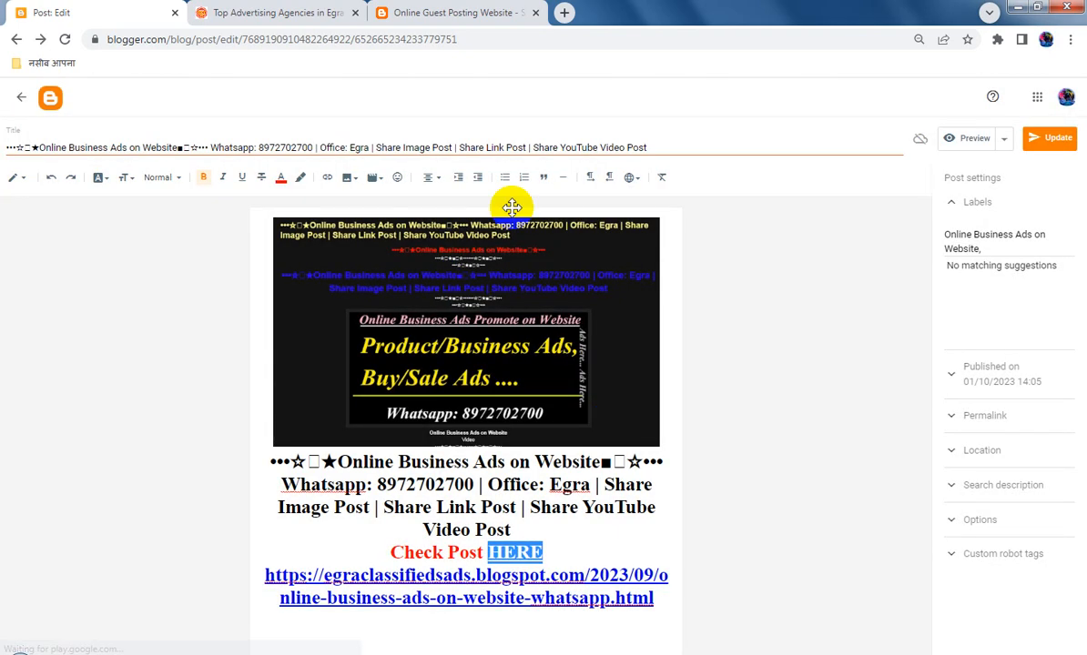
Copy the full post title and enter it as the post's search description
{"action": "left_click", "coordinate": [486, 151]}
{"action": "triple_click", "coordinate": [485, 152]}
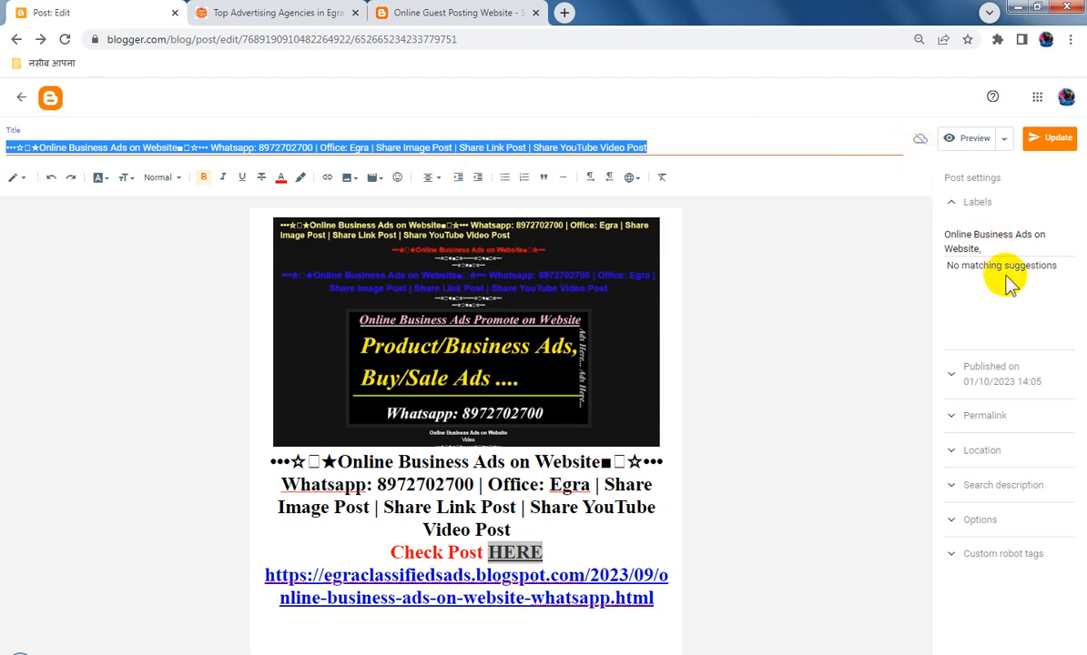
{"action": "left_click", "coordinate": [1025, 485]}
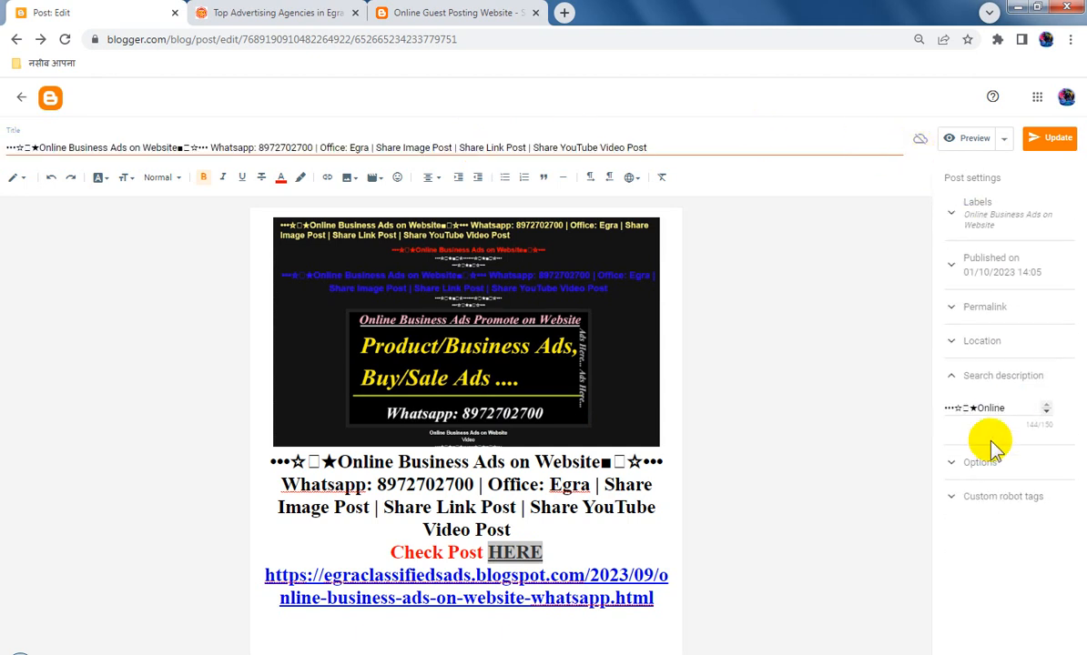
{"action": "left_click", "coordinate": [986, 383]}
{"action": "left_click", "coordinate": [986, 384]}
Set reader comments to "Do not allow; hide existing" and check the post's custom robot tags
{"action": "left_click", "coordinate": [993, 464]}
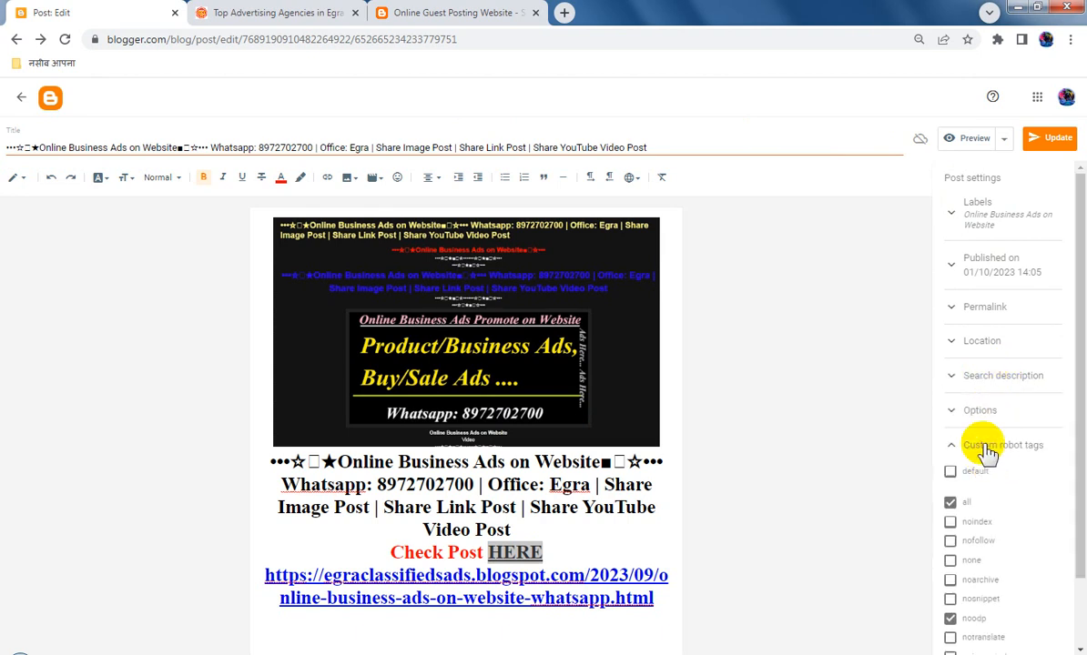
{"action": "left_click", "coordinate": [991, 413]}
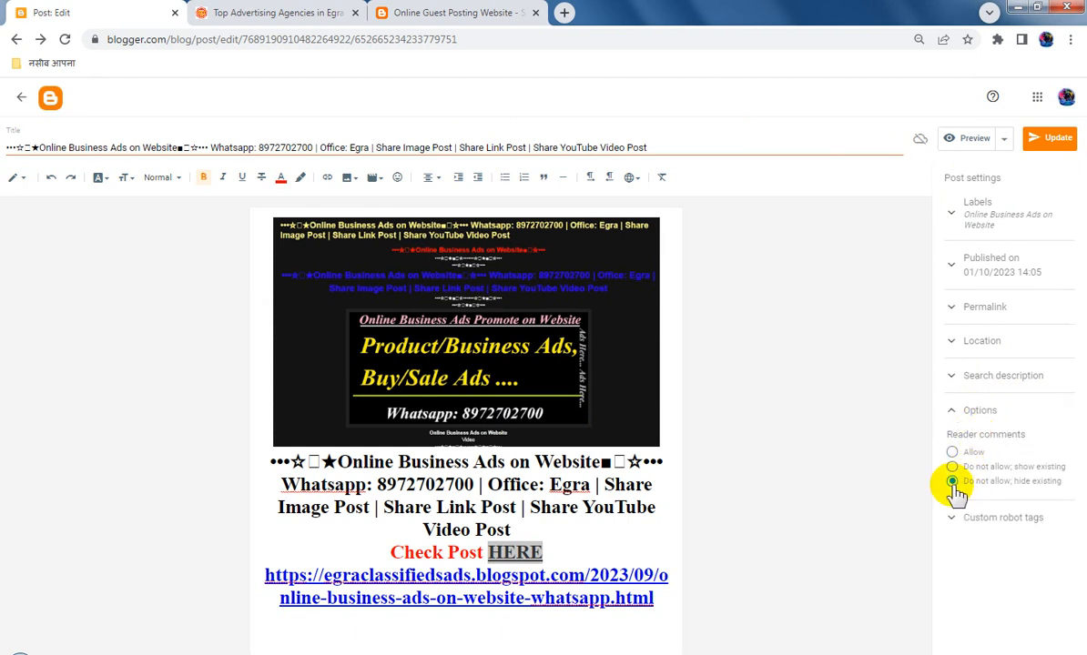
{"action": "left_click", "coordinate": [1013, 523]}
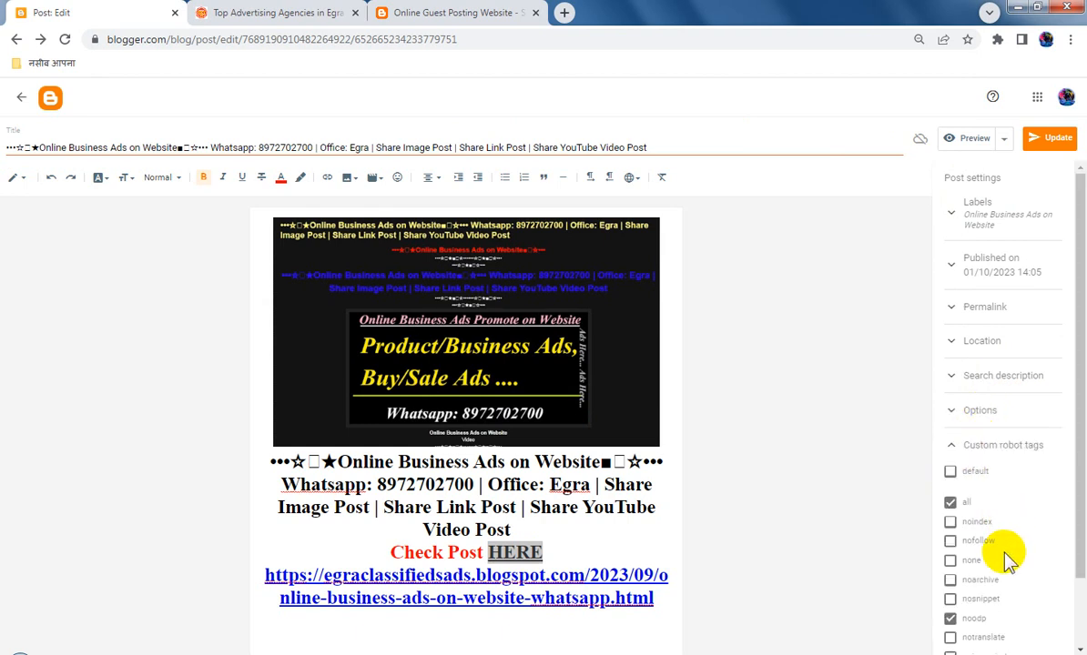
Update the published post, return to the blog's list of posts, and reload it
{"action": "left_click", "coordinate": [1051, 146]}
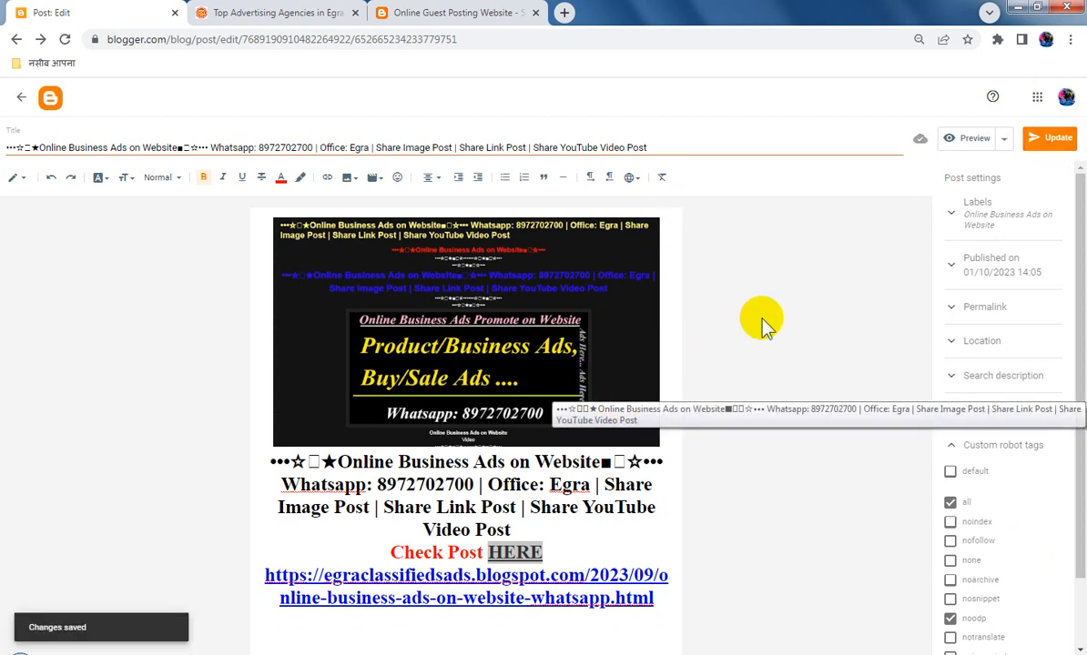
{"action": "left_click", "coordinate": [21, 96]}
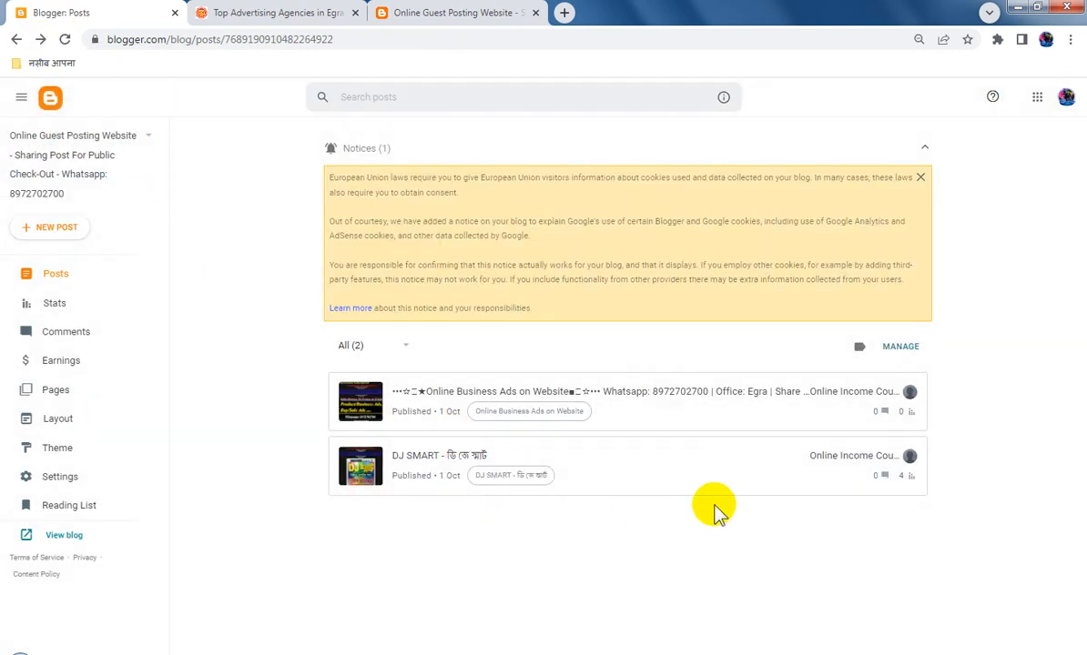
{"action": "left_click", "coordinate": [65, 39]}
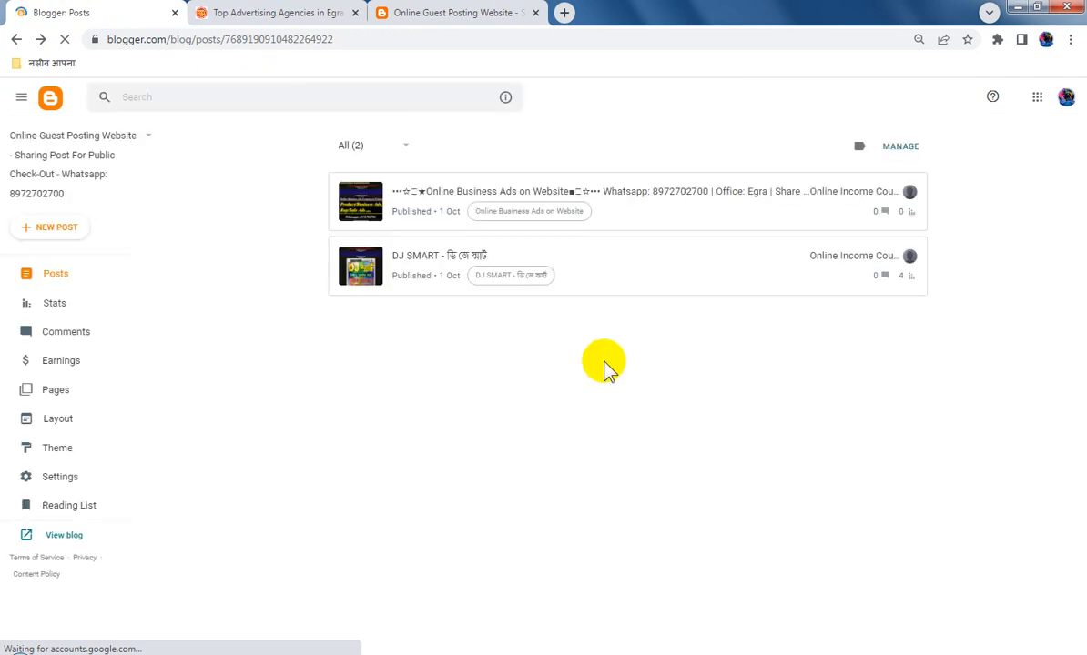
Switch to the public Online Guest Posting Website blog and open its home page
{"action": "left_click", "coordinate": [478, 12]}
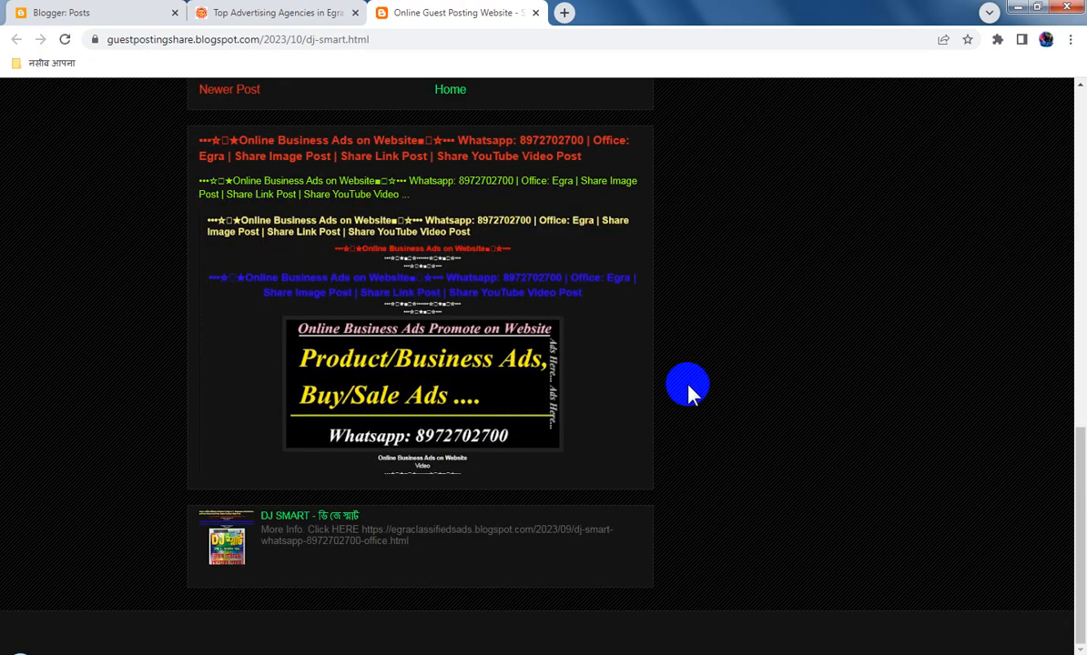
{"action": "scroll", "coordinate": [689, 391], "scroll_direction": "up", "scroll_amount": 15}
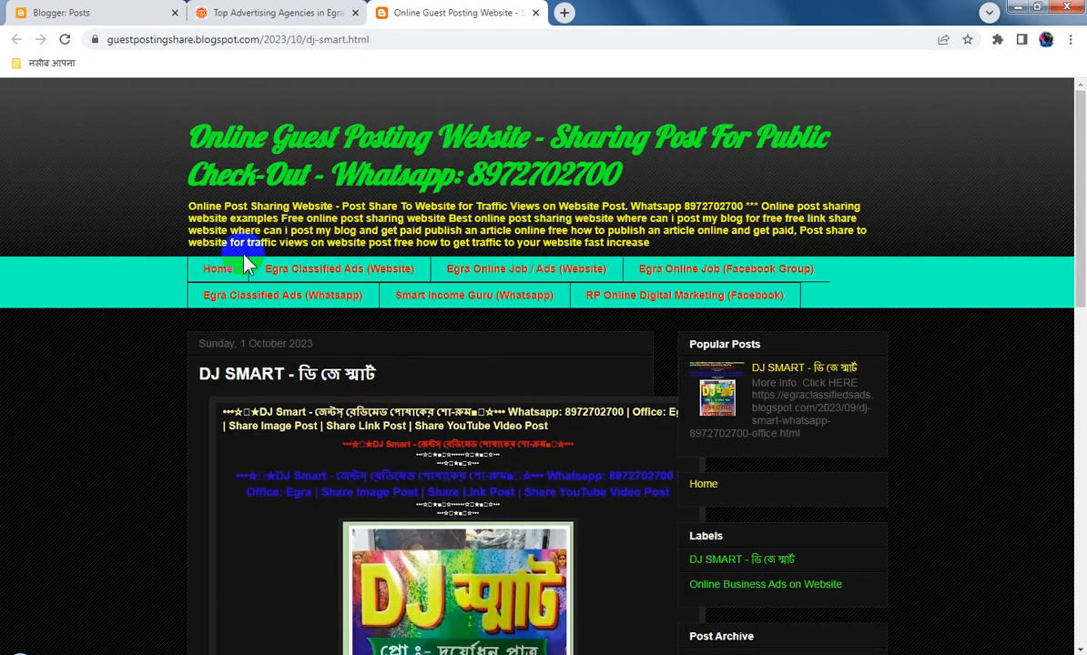
{"action": "left_click", "coordinate": [223, 270]}
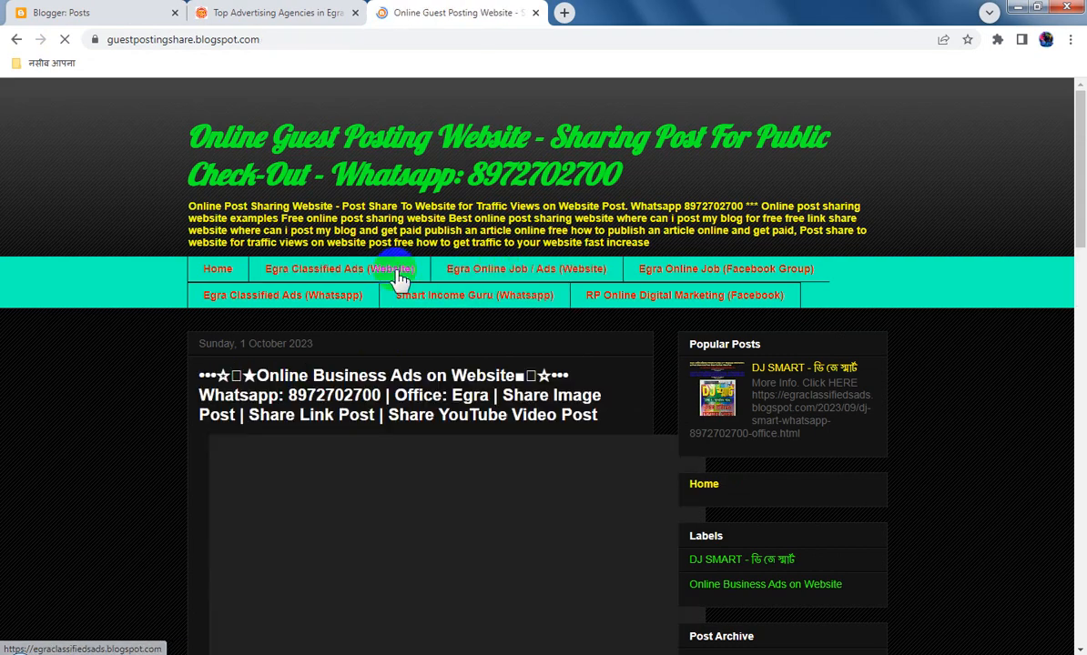
Examine the published Online Business Ads post on the blog's home page, including its image, red HERE line and link address
{"action": "scroll", "coordinate": [840, 464], "scroll_direction": "down", "scroll_amount": 6}
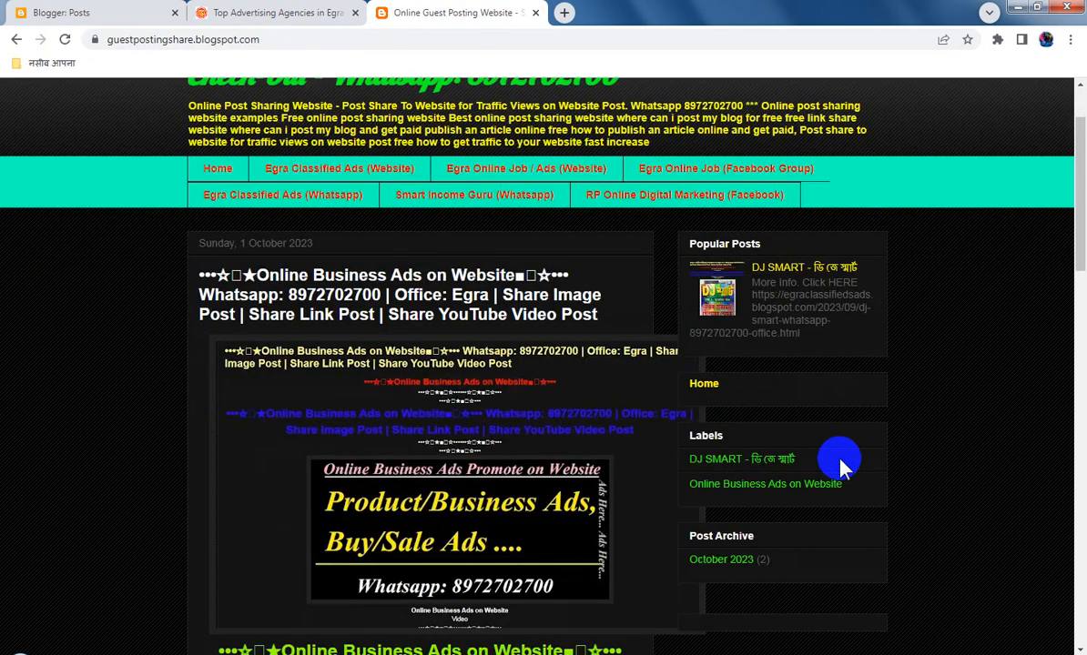
{"action": "scroll", "coordinate": [839, 464], "scroll_direction": "up", "scroll_amount": 5}
{"action": "scroll", "coordinate": [502, 368], "scroll_direction": "down", "scroll_amount": 15}
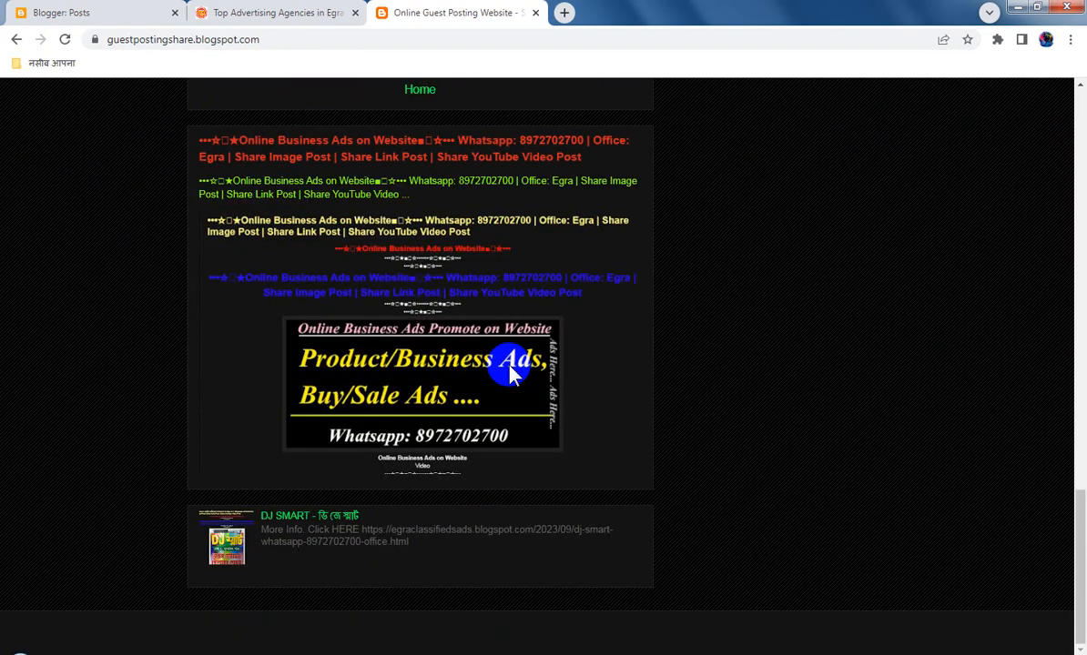
{"action": "scroll", "coordinate": [508, 371], "scroll_direction": "up", "scroll_amount": 15}
{"action": "scroll", "coordinate": [508, 372], "scroll_direction": "up", "scroll_amount": 10}
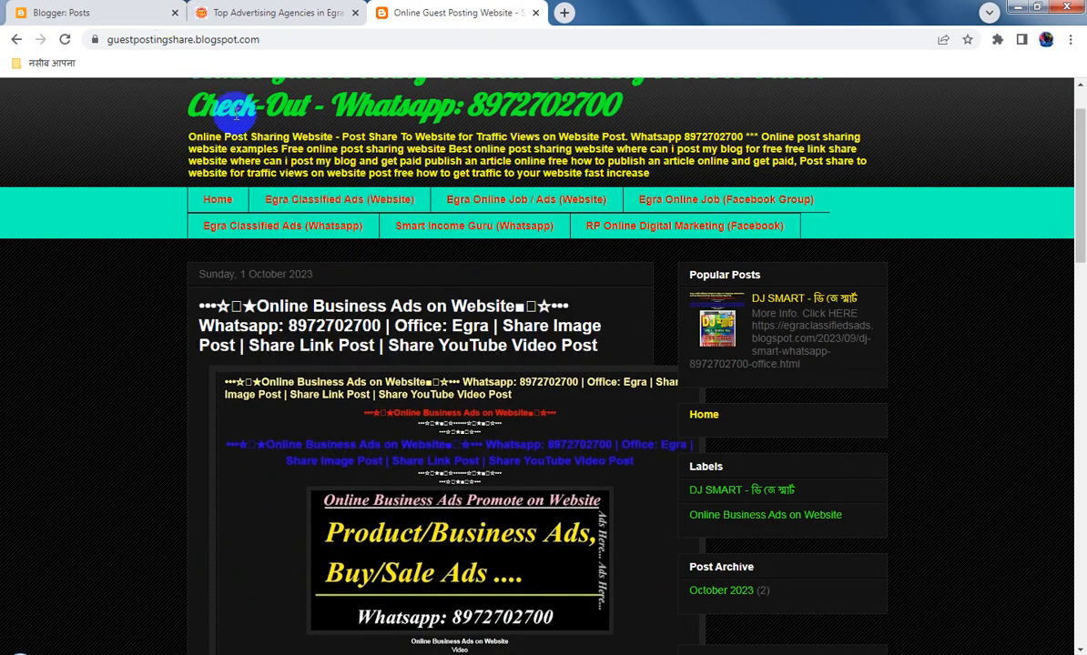
{"action": "scroll", "coordinate": [446, 553], "scroll_direction": "down", "scroll_amount": 4}
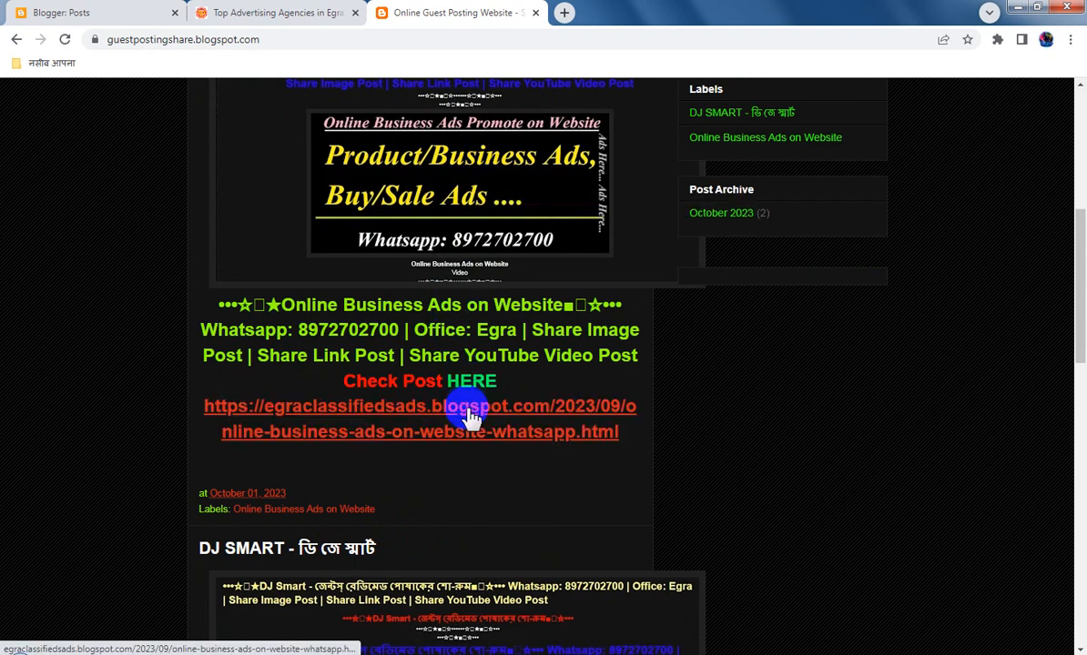
{"action": "scroll", "coordinate": [488, 382], "scroll_direction": "up", "scroll_amount": 5}
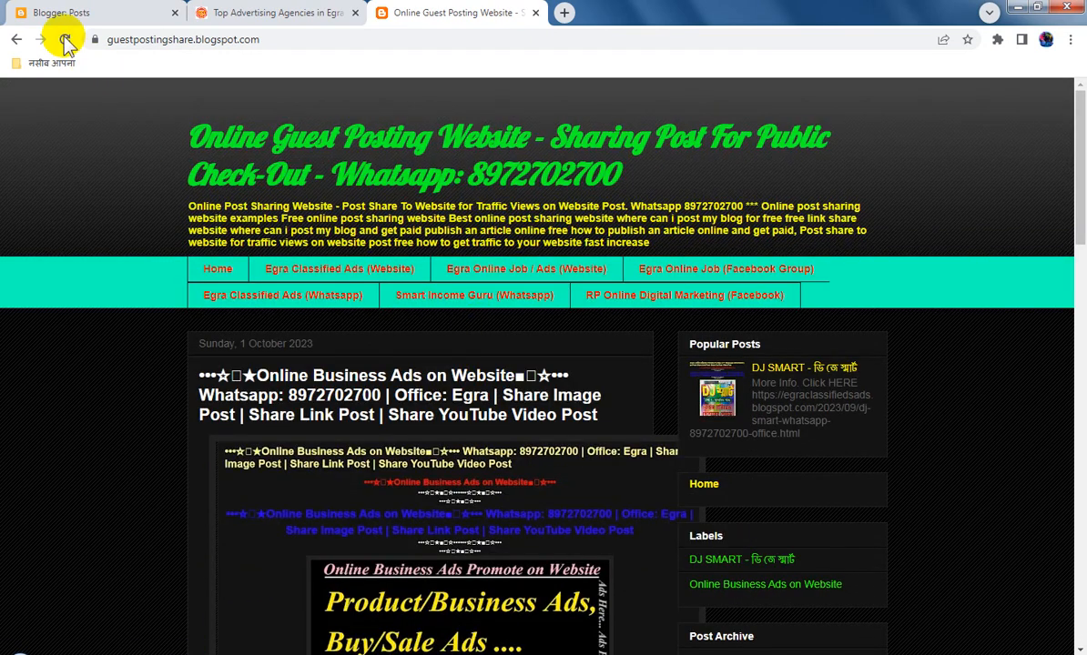
{"action": "double_click", "coordinate": [560, 242]}
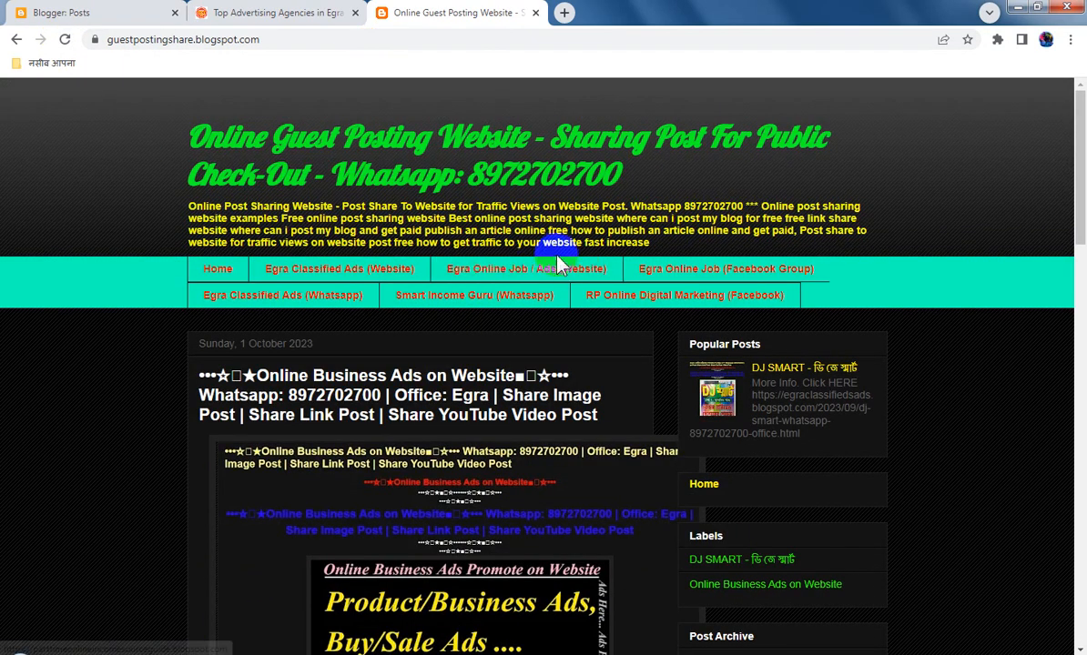